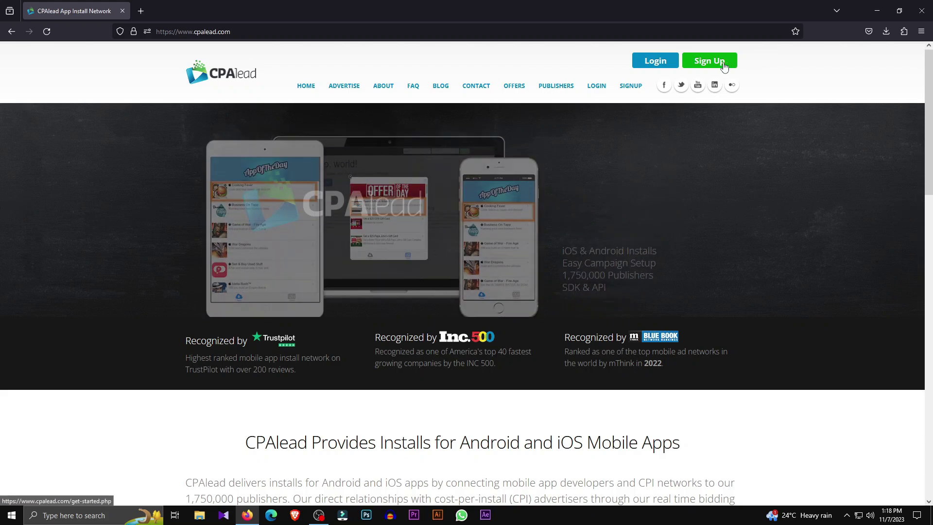
Step: Open the CPAlead publisher sign-up page and view its Google and email registration options
click(718, 60)
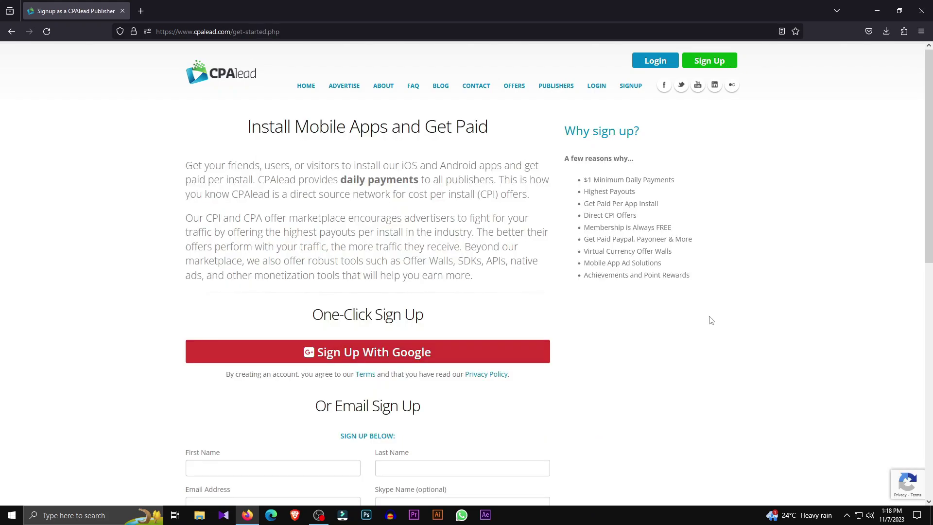
scroll(710, 320, down, 2)
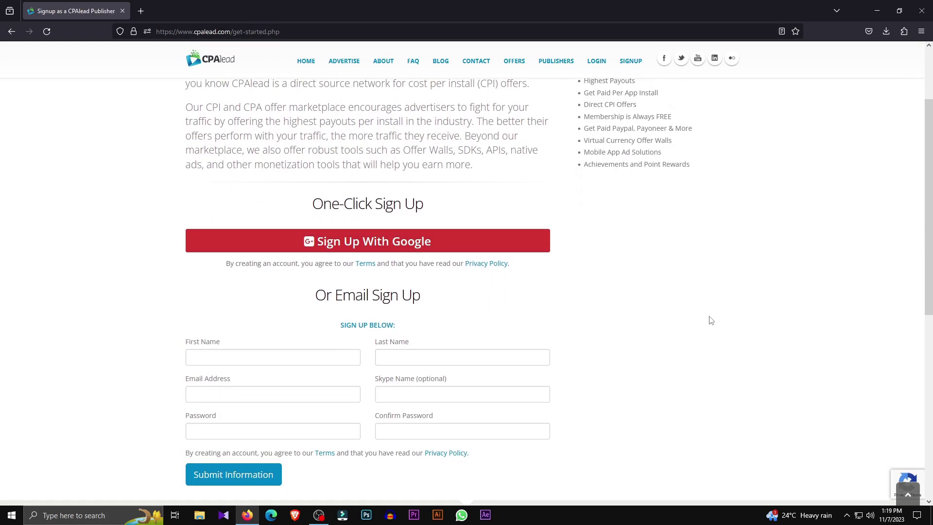
scroll(711, 319, down, 1)
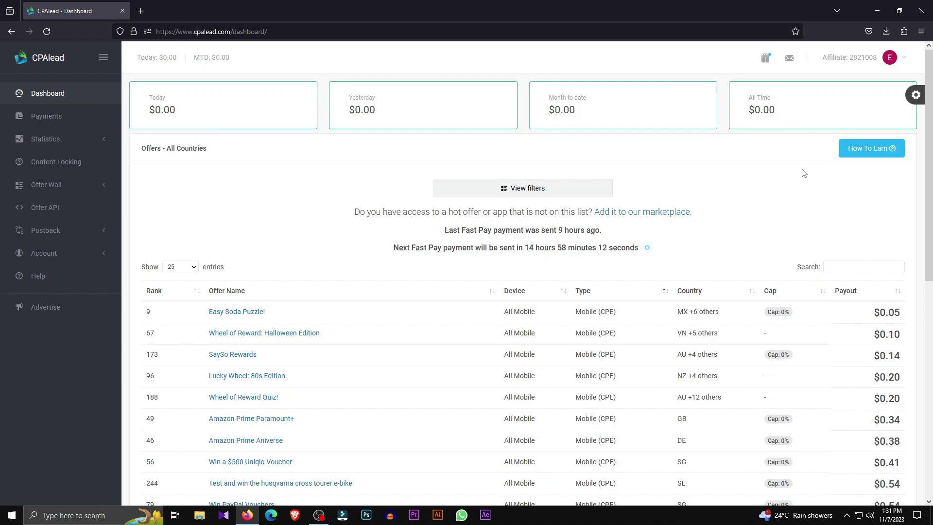
Step: Show the filters above the dashboard's offer list and look at the choices in the country filter
scroll(809, 183, down, 2)
scroll(808, 181, up, 2)
click(514, 194)
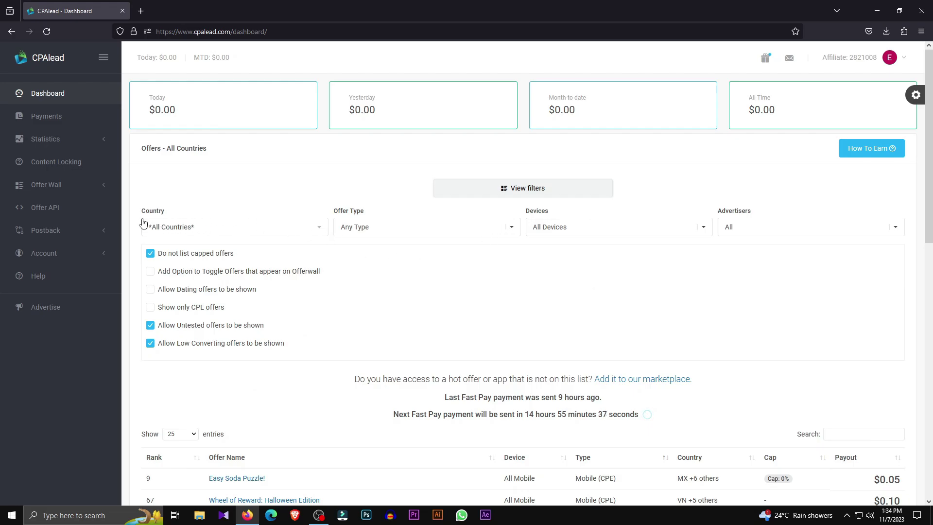
click(246, 227)
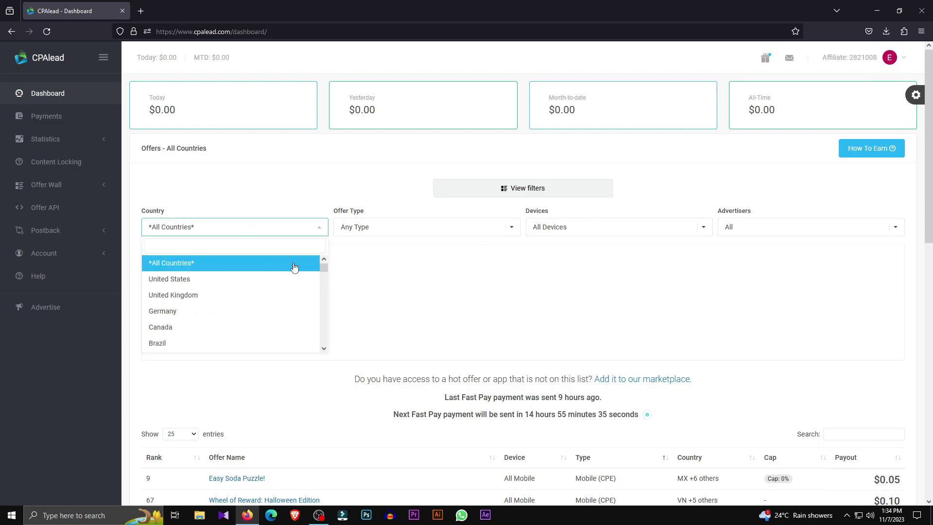
click(321, 232)
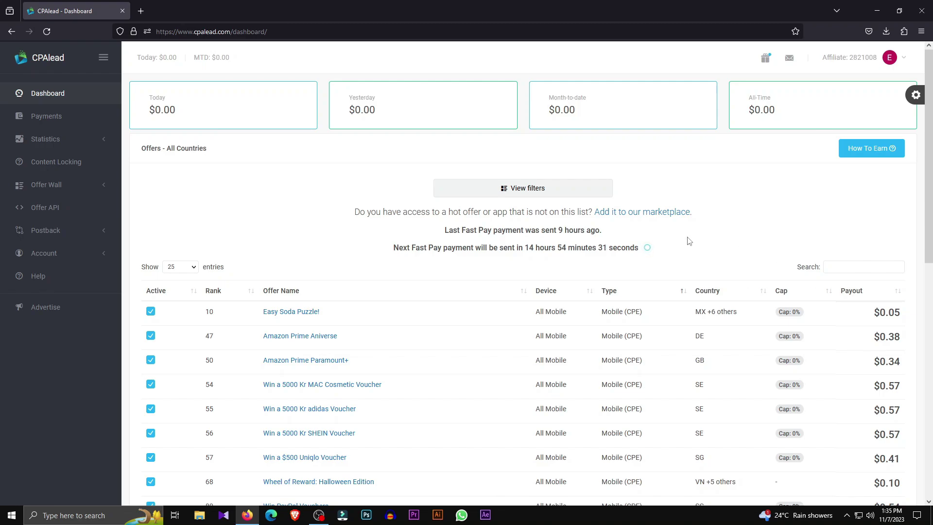
Step: Look through the offers and their payouts, and open the details of the Win PayPal Vouchers offer
scroll(690, 245, down, 2)
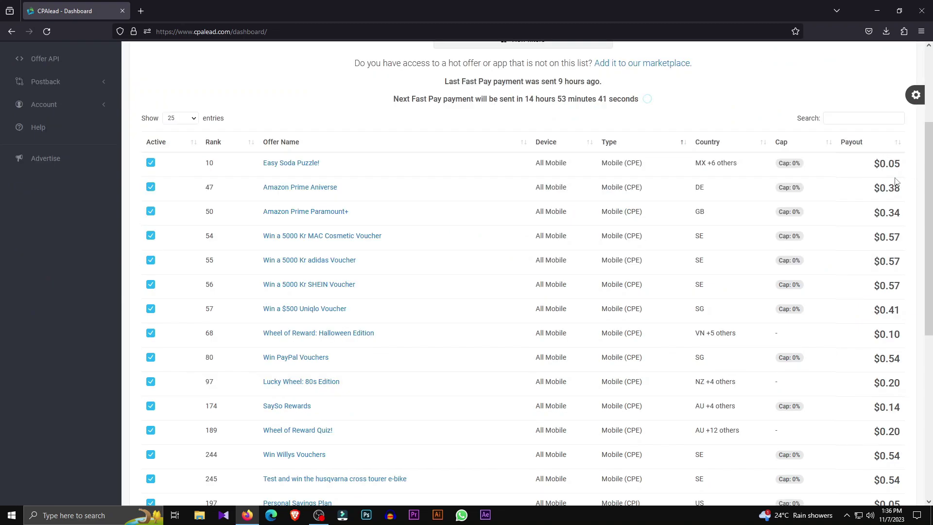
scroll(891, 270, up, 2)
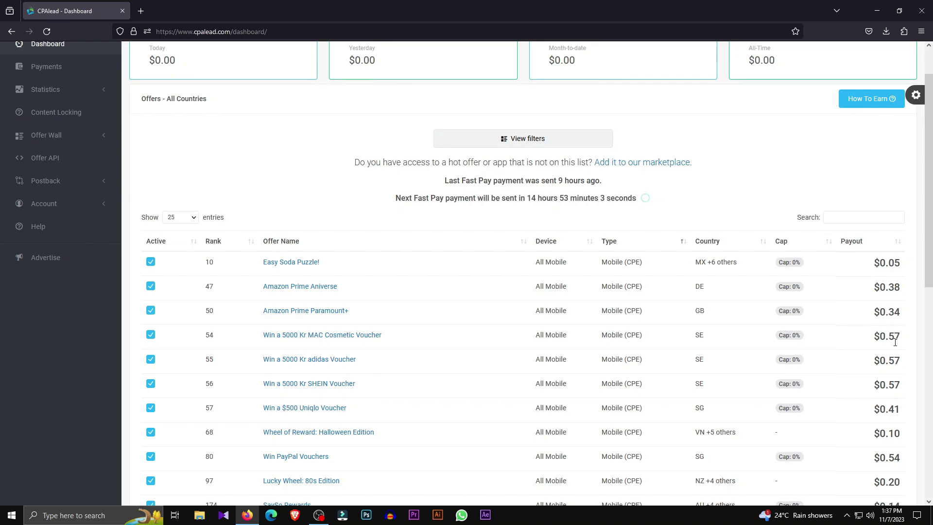
scroll(896, 343, up, 2)
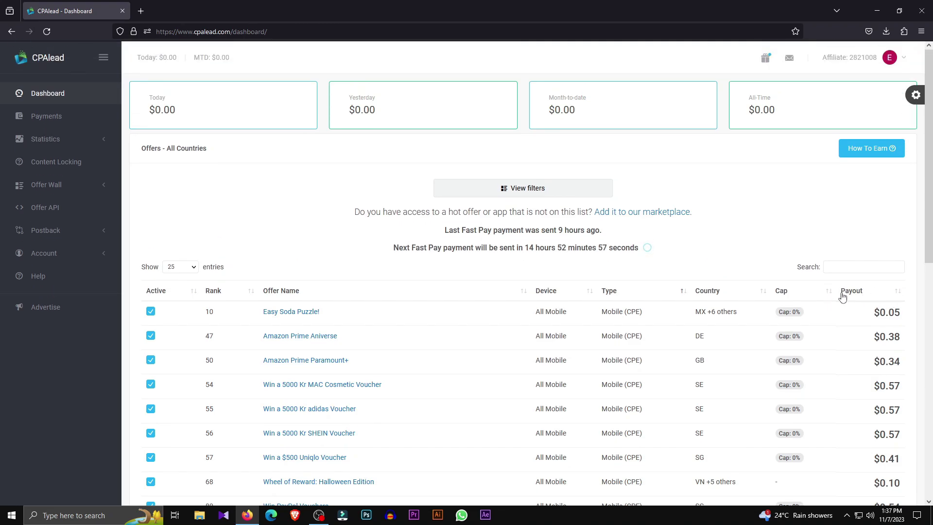
scroll(484, 373, down, 2)
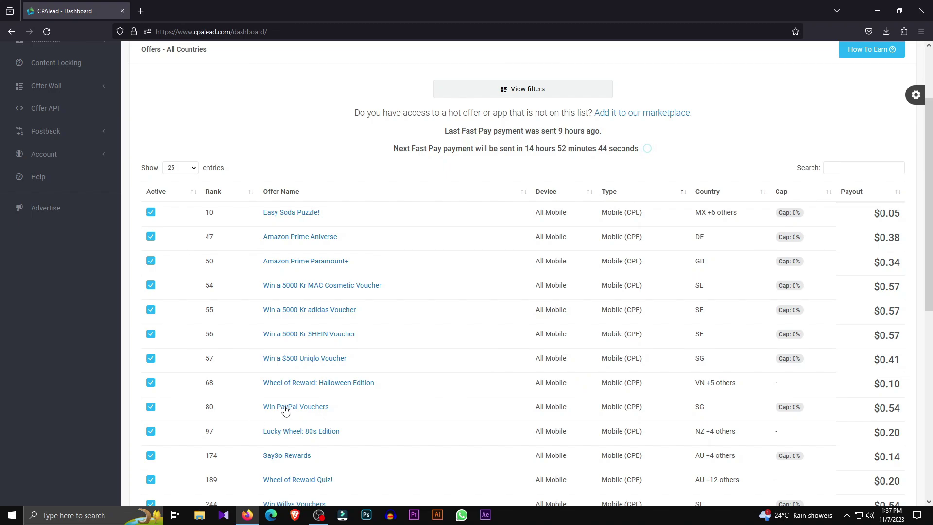
click(892, 417)
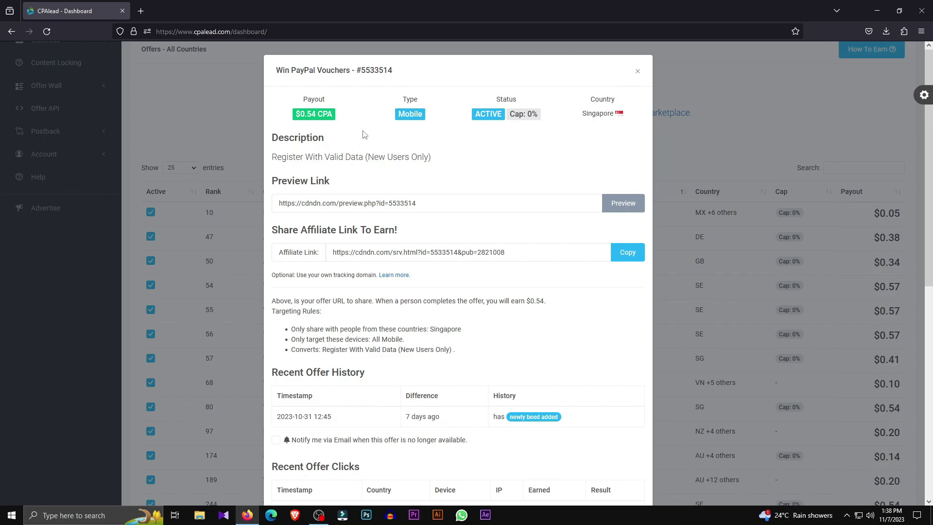
Step: Examine the Win PayPal Vouchers offer's description, affiliate link, targeting rules, history, landing page preview and creatives
scroll(369, 178, down, 3)
scroll(369, 178, down, 2)
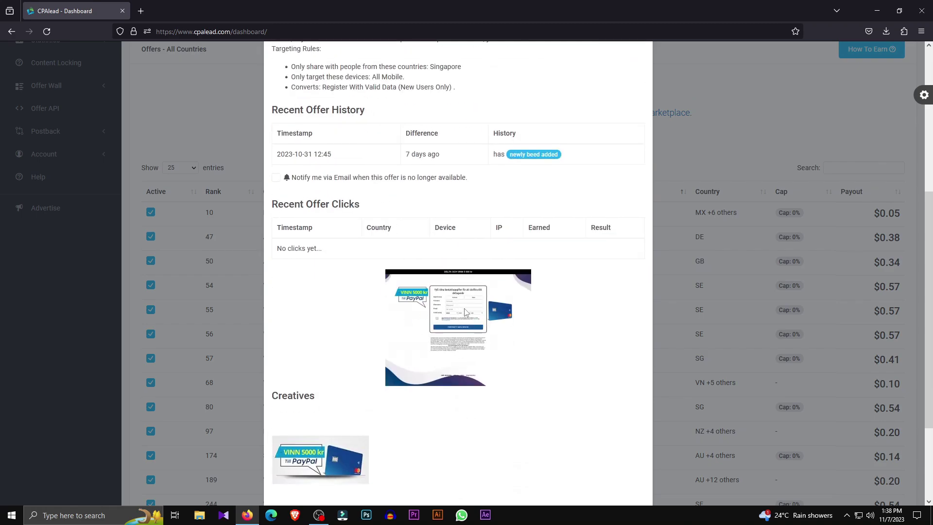
scroll(499, 321, up, 4)
scroll(499, 321, up, 1)
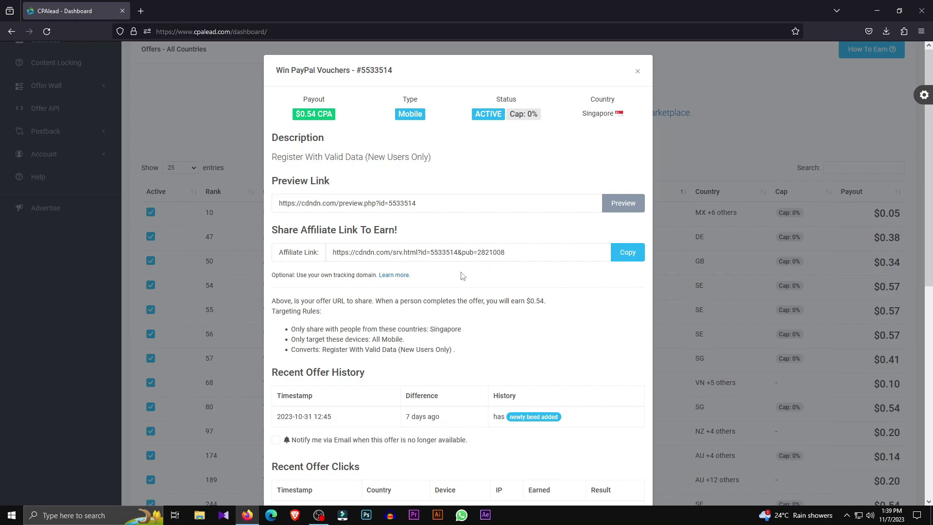
scroll(462, 276, down, 3)
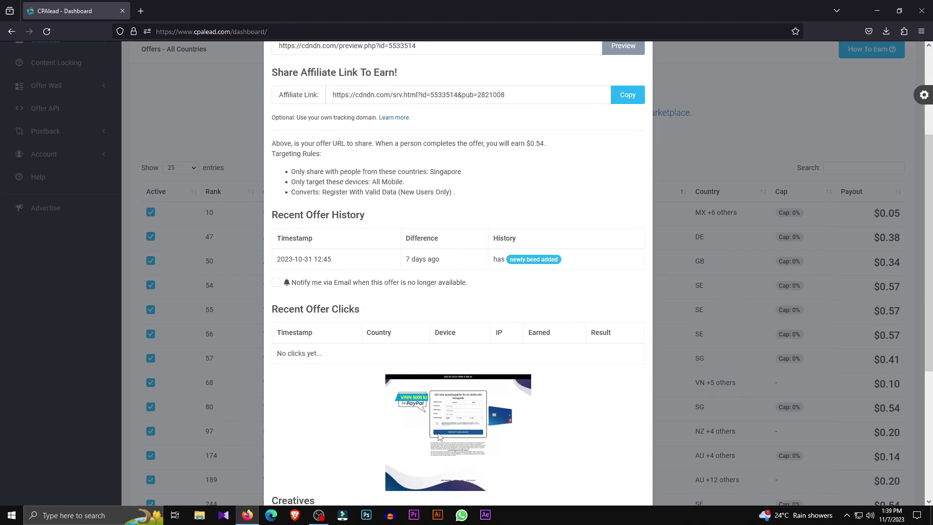
scroll(472, 432, up, 2)
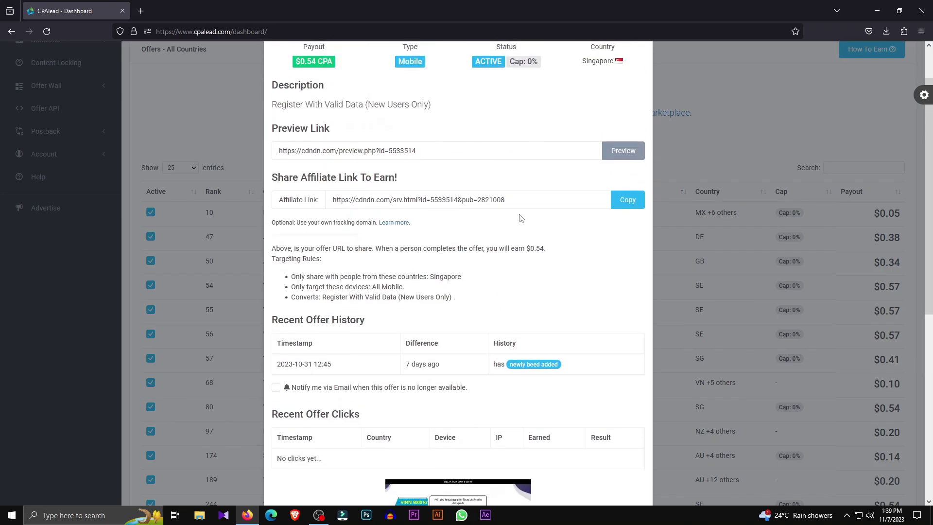
scroll(530, 216, down, 2)
scroll(508, 410, up, 3)
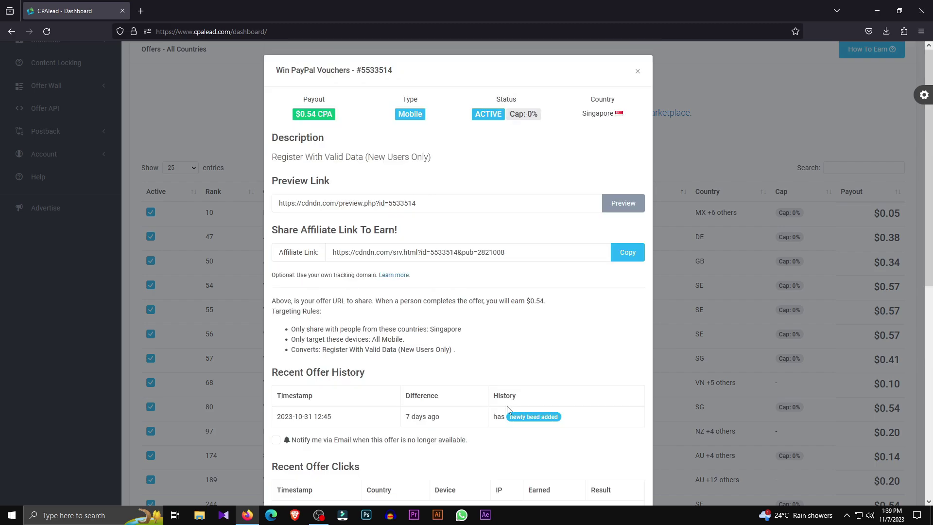
scroll(508, 410, down, 3)
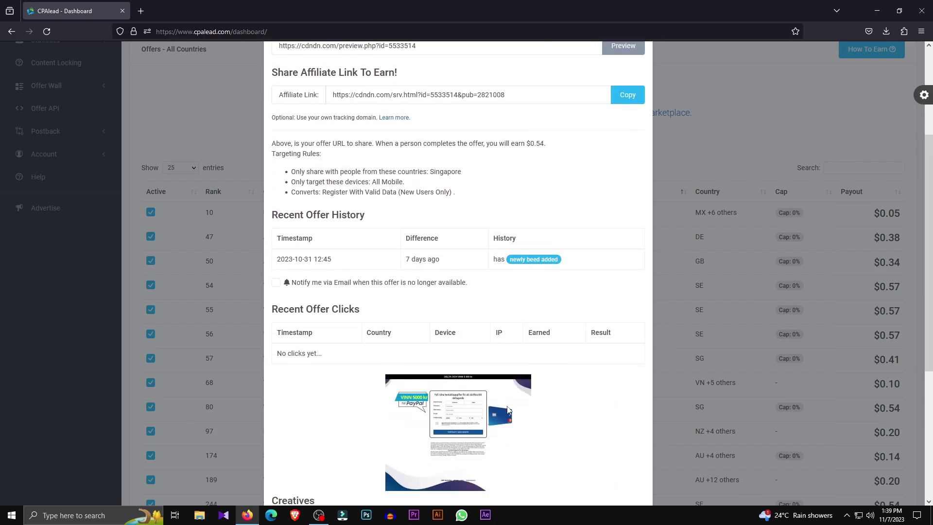
scroll(508, 410, up, 3)
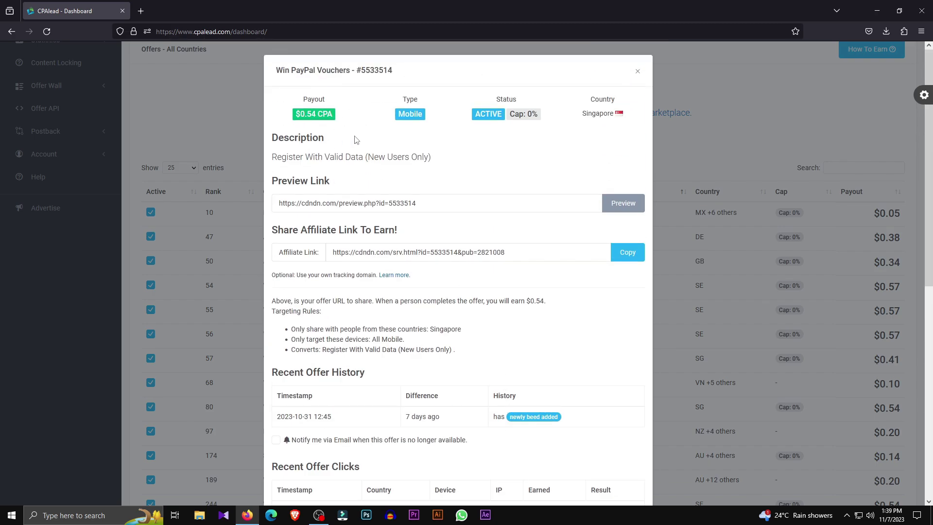
scroll(292, 130, down, 3)
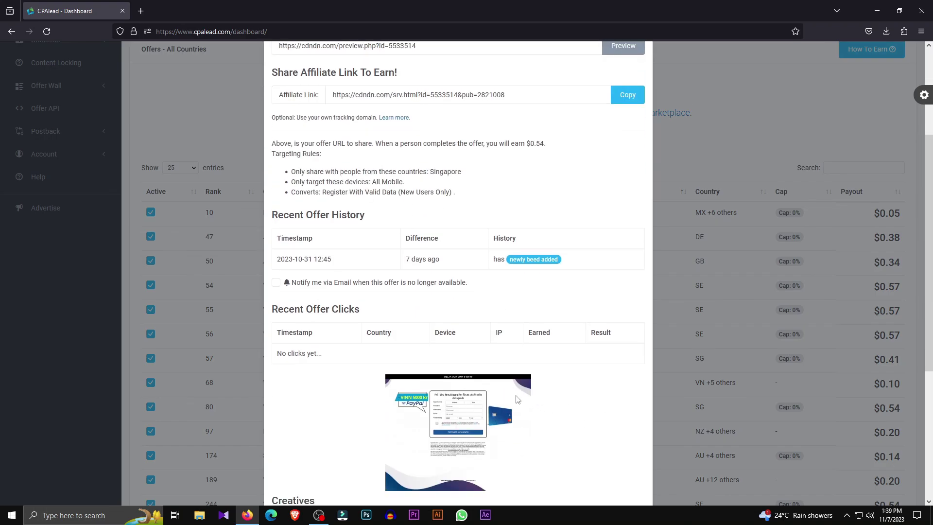
scroll(525, 260, up, 3)
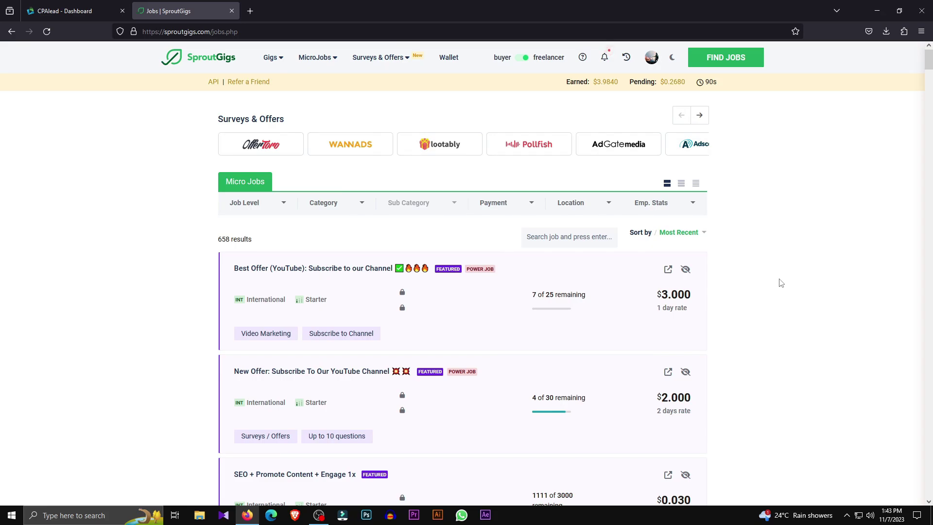
Step: Browse the micro jobs on SproutGigs, looking at their tasks, remaining positions and pay rates
scroll(823, 225, down, 2)
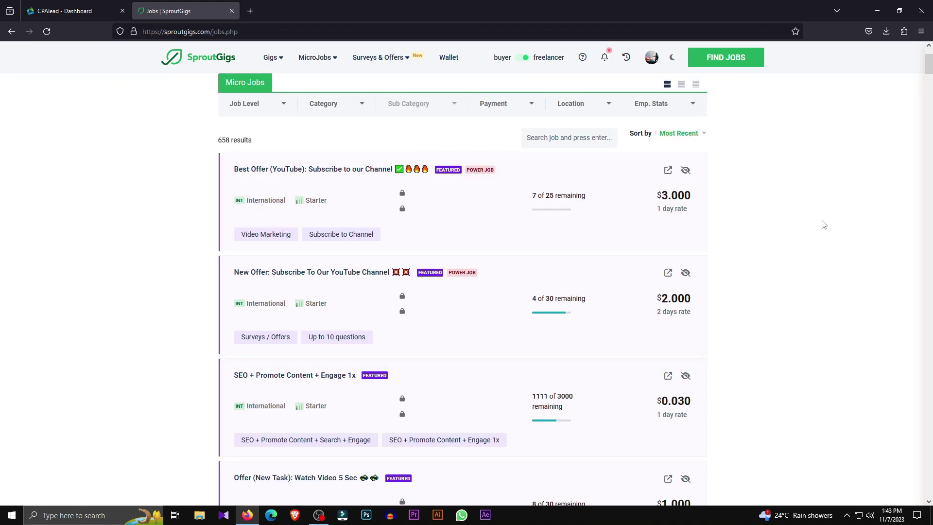
scroll(821, 227, down, 1)
scroll(816, 228, down, 1)
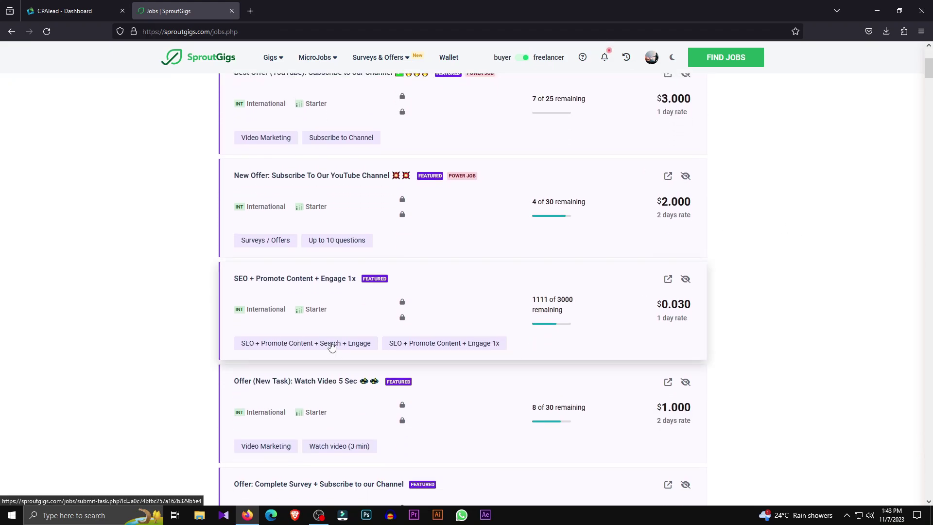
scroll(321, 262, up, 3)
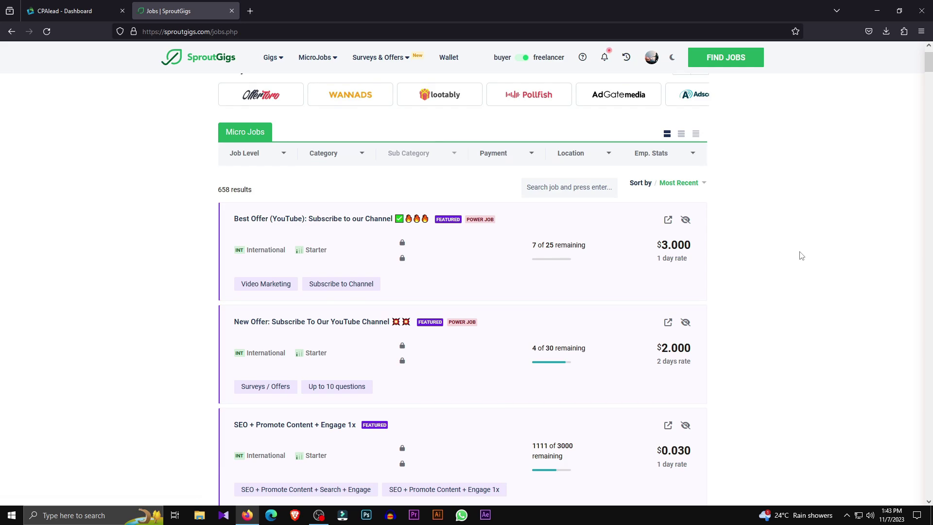
scroll(801, 256, down, 1)
scroll(802, 255, up, 2)
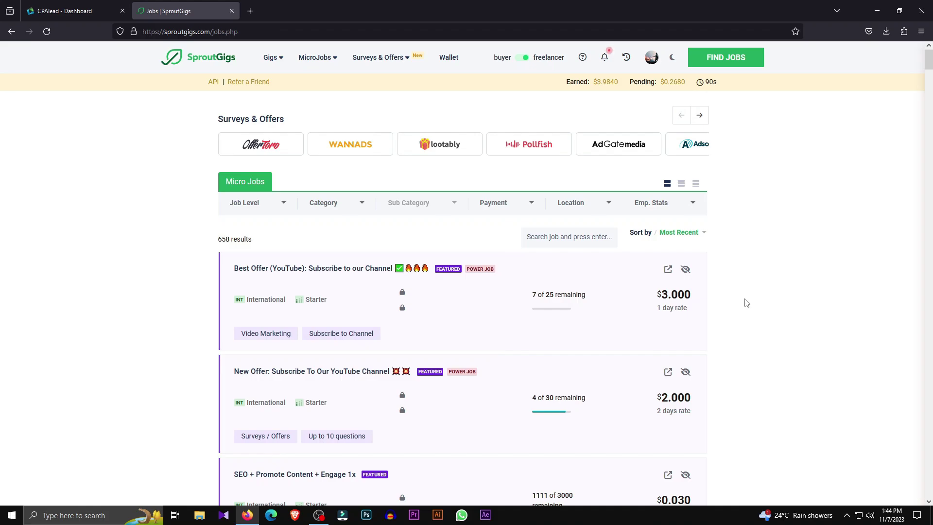
Step: Compare the Win PayPal Vouchers offer on CPAlead with the micro jobs page on SproutGigs, ending on the offer
key(ctrl+Tab)
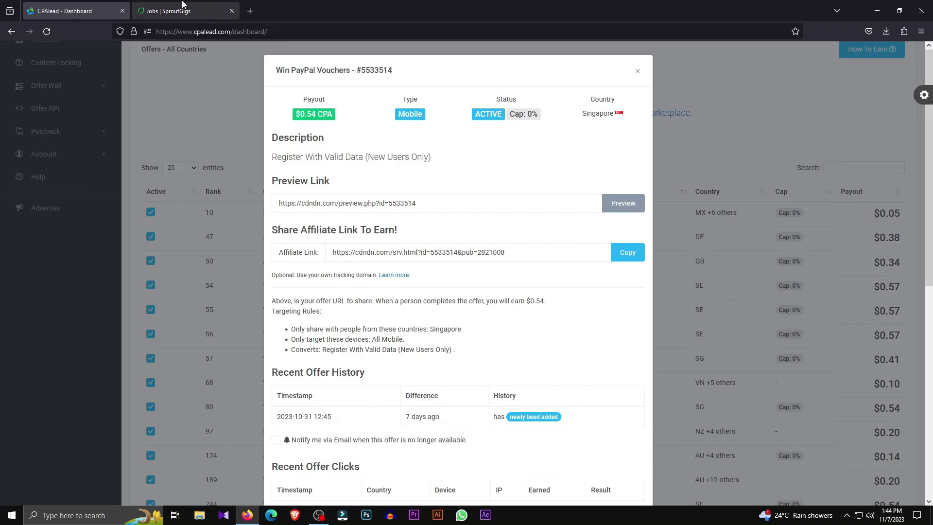
click(194, 10)
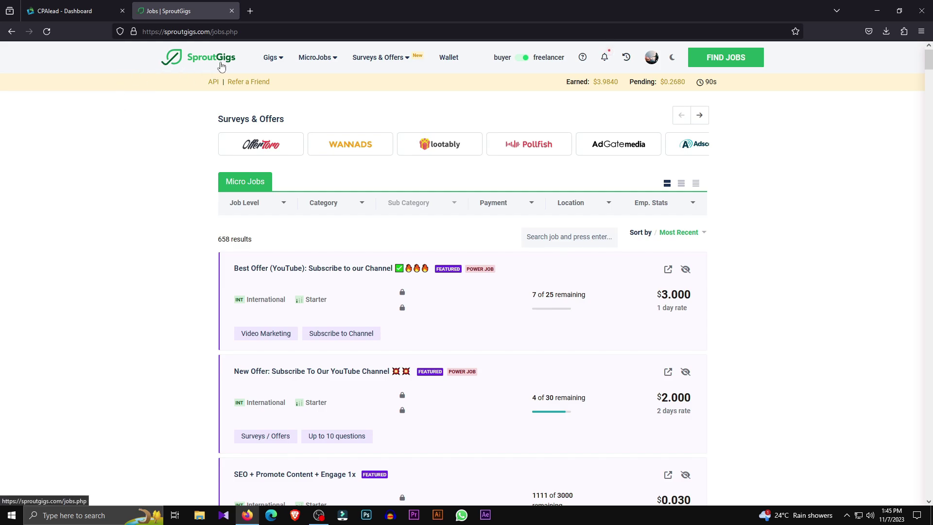
click(58, 9)
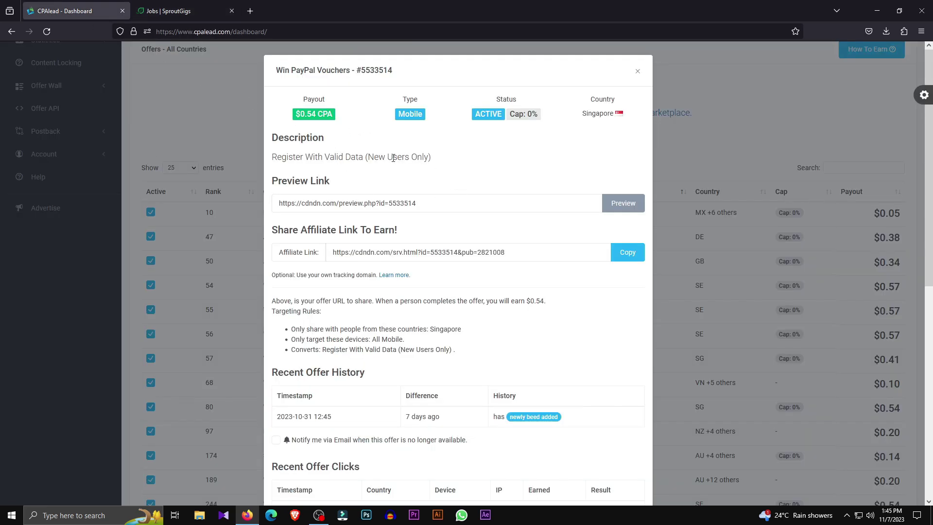
Step: Return to SproutGigs, switch the account from freelancer to buyer mode and start posting a new job
key(ctrl+Tab)
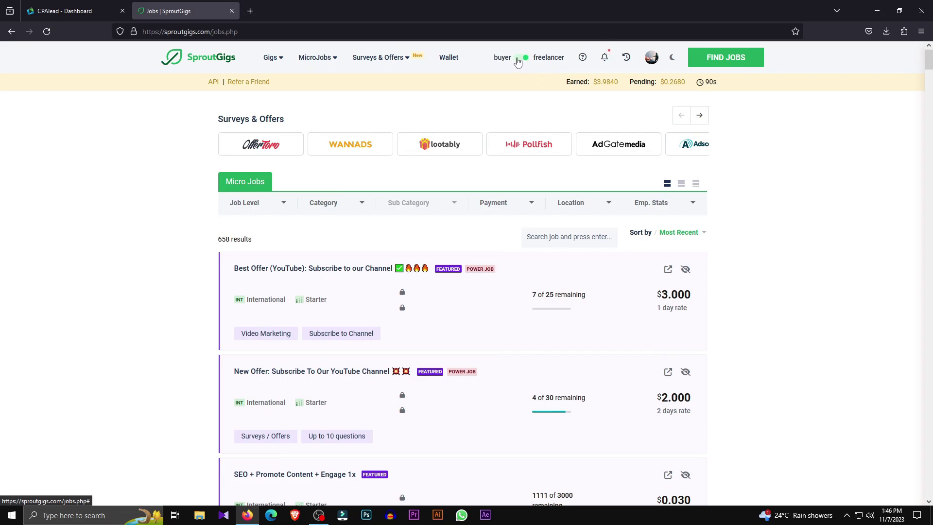
click(518, 59)
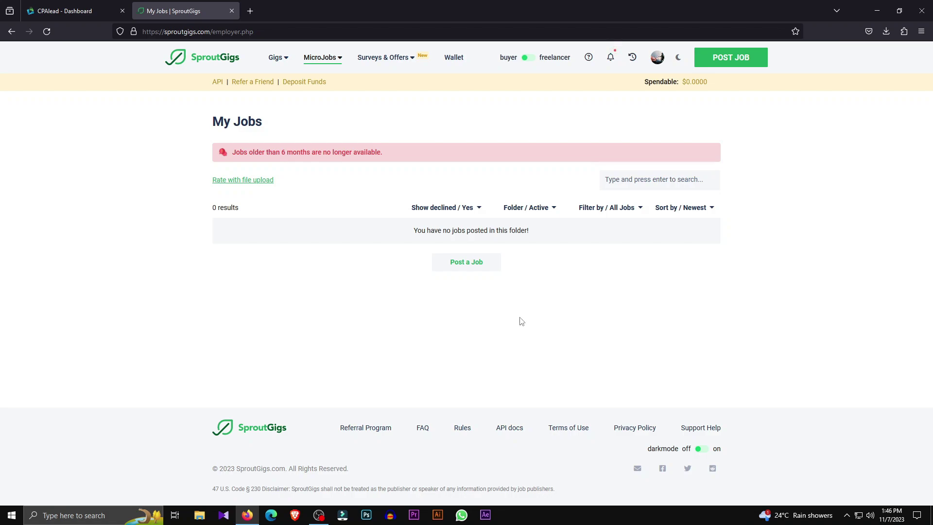
click(489, 271)
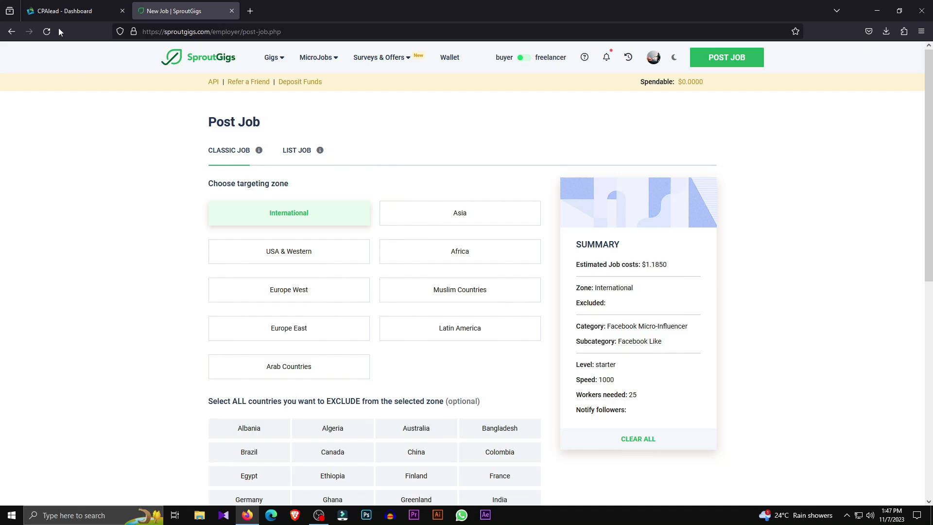
Step: Check the offer's target country on CPAlead, and look through the International zone's excludable countries in the SproutGigs job form
click(65, 12)
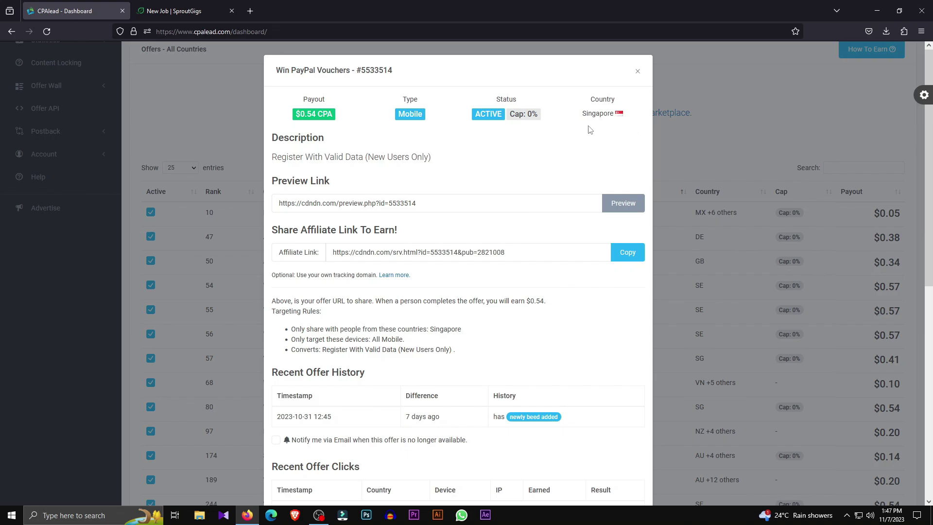
click(185, 10)
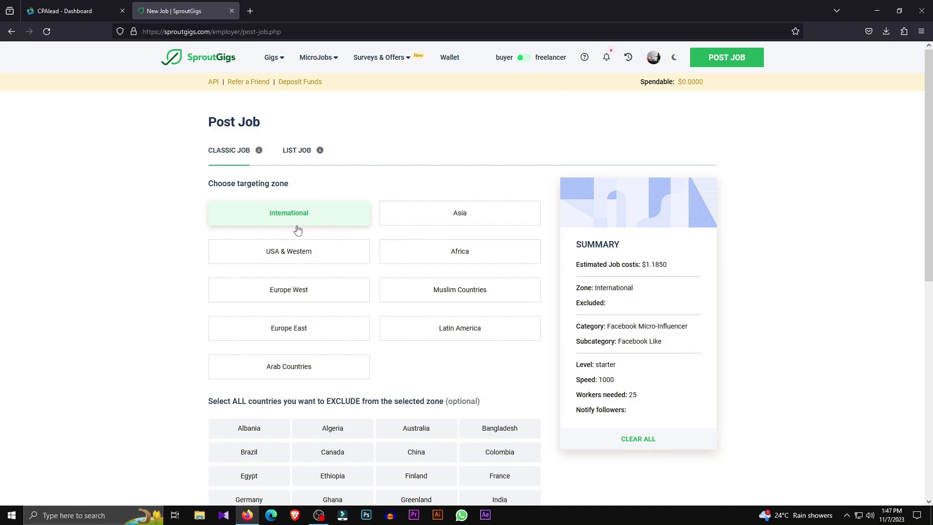
scroll(297, 232, down, 2)
scroll(402, 381, down, 3)
scroll(369, 292, up, 4)
Step: Try the USA & Western targeting zone for the job, switch it to Europe West and view the excludable countries
click(324, 207)
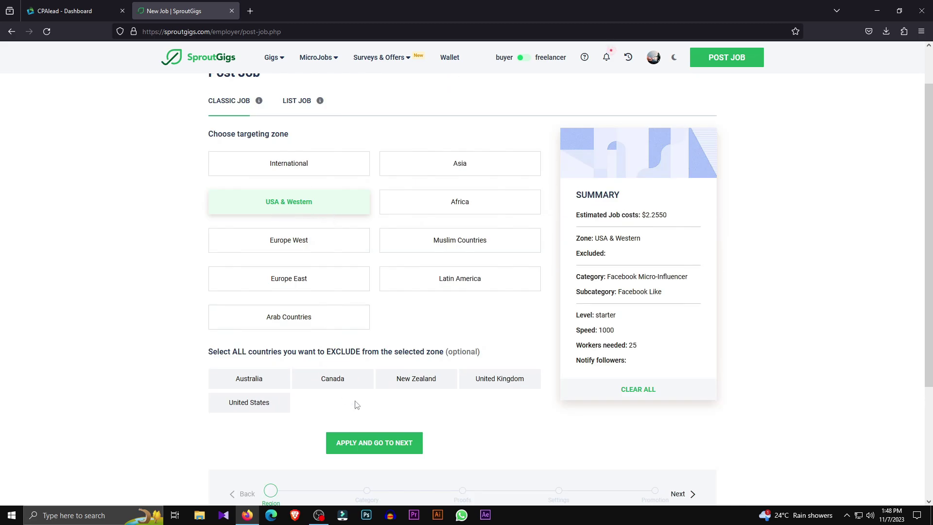
click(285, 245)
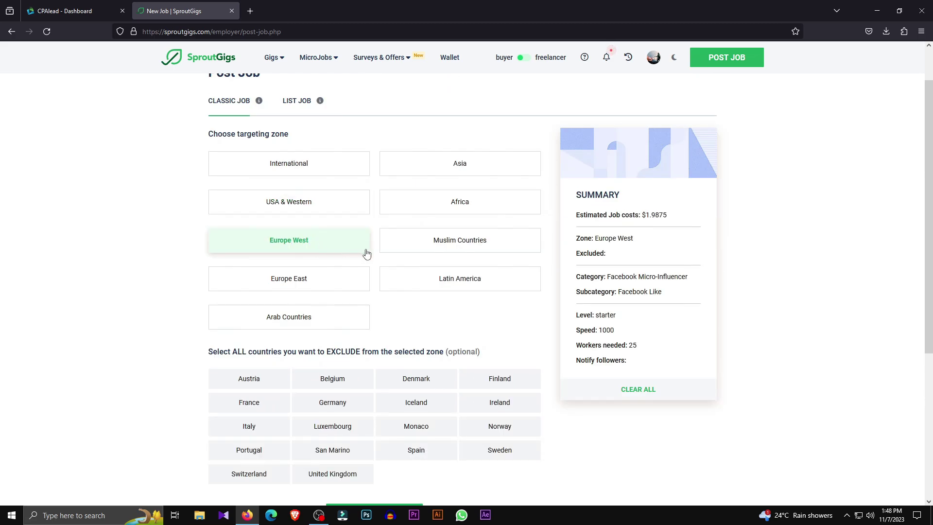
scroll(367, 252, down, 1)
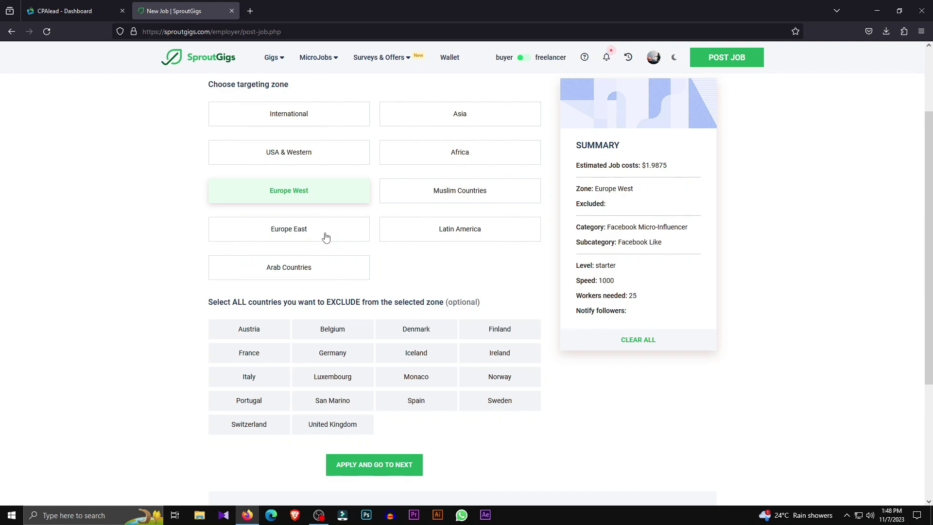
Step: Target the job at the Asia zone, exclude every listed country except Singapore, and apply the selection to go on to the category stage
click(460, 113)
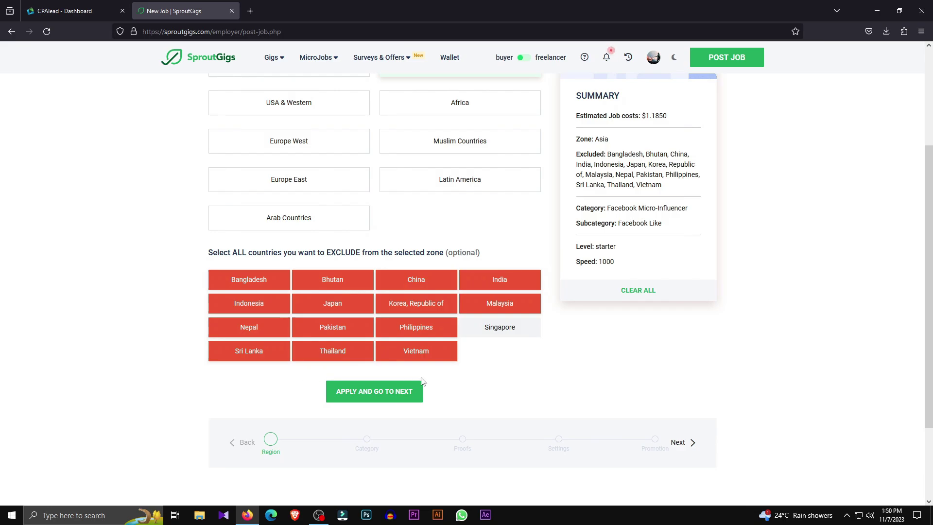
click(360, 392)
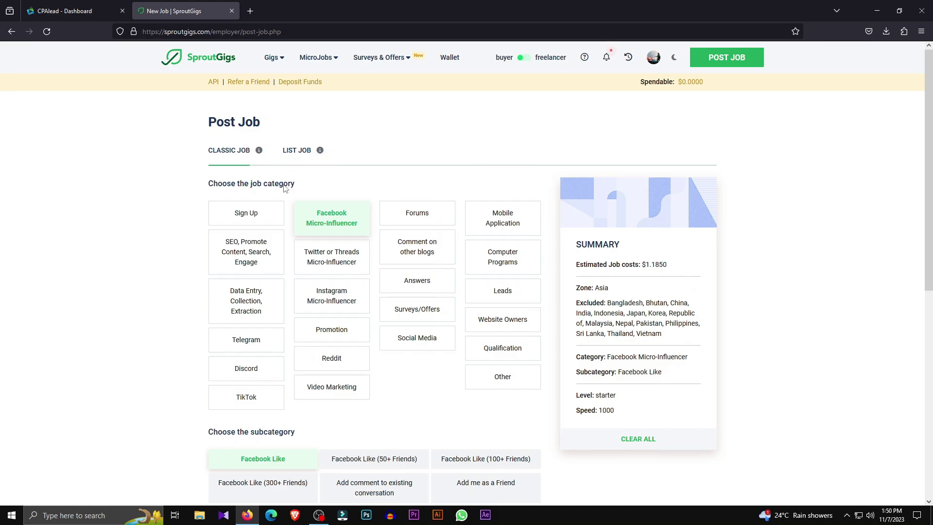
Step: Check the offer's requirements on CPAlead, and set the SproutGigs job category to Sign Up with the Simple Sign up subcategory
click(56, 6)
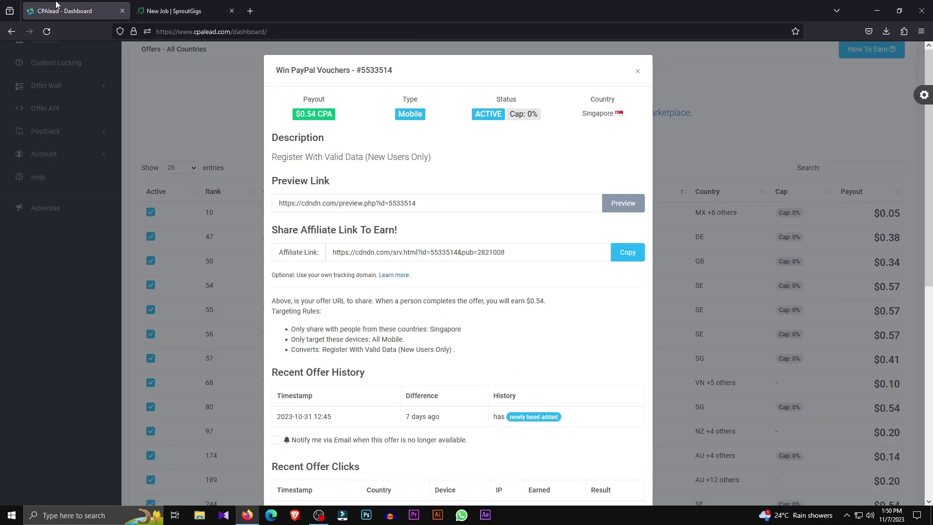
click(185, 11)
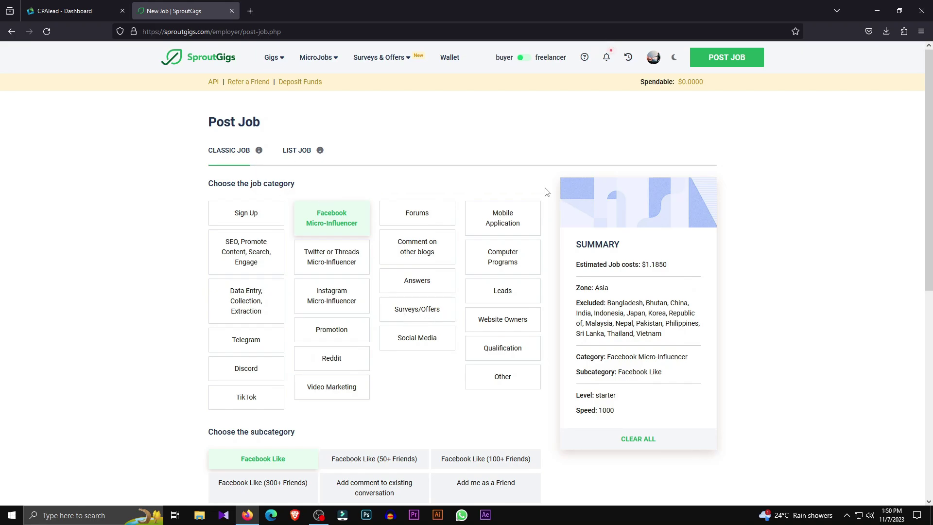
key(ctrl+Tab)
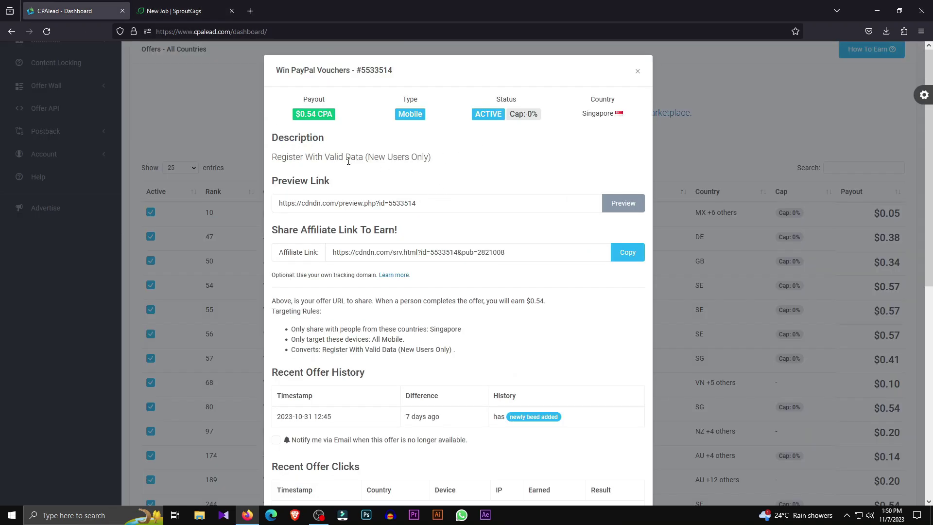
key(ctrl+Tab)
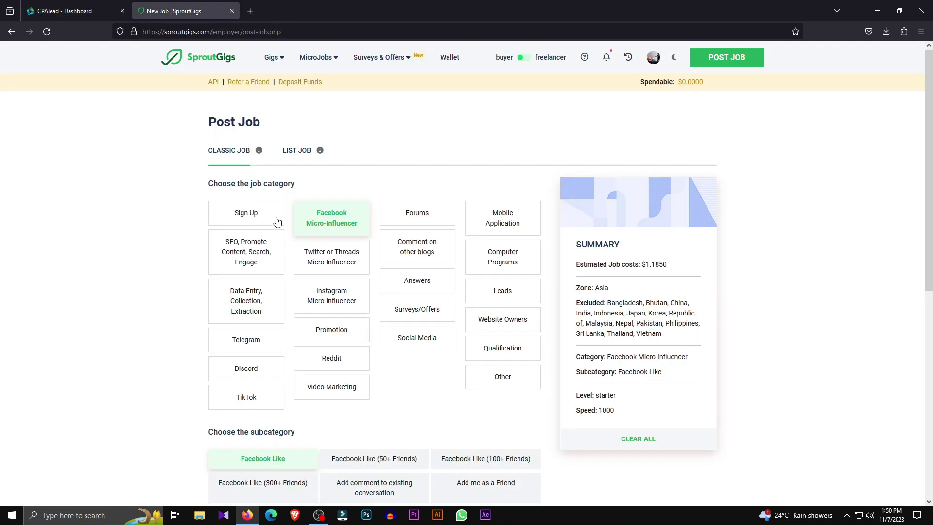
click(248, 217)
scroll(428, 316, down, 2)
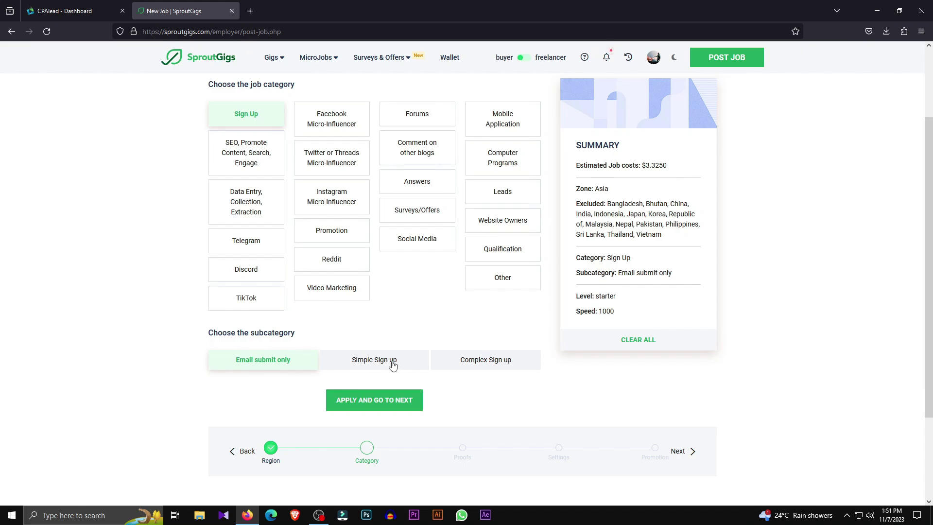
click(377, 363)
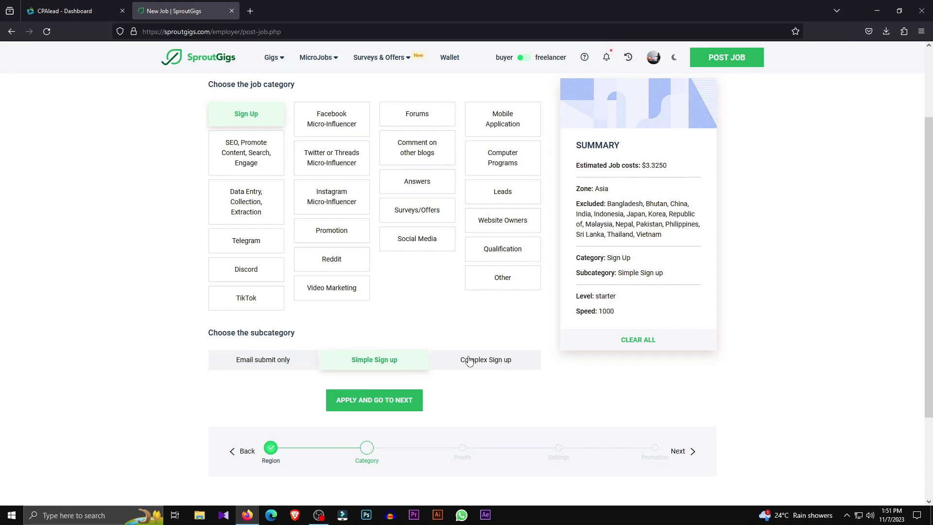
Step: Review the Win PayPal Vouchers offer's description, targeting rules and landing page preview on CPAlead, and return to the SproutGigs job form
click(74, 6)
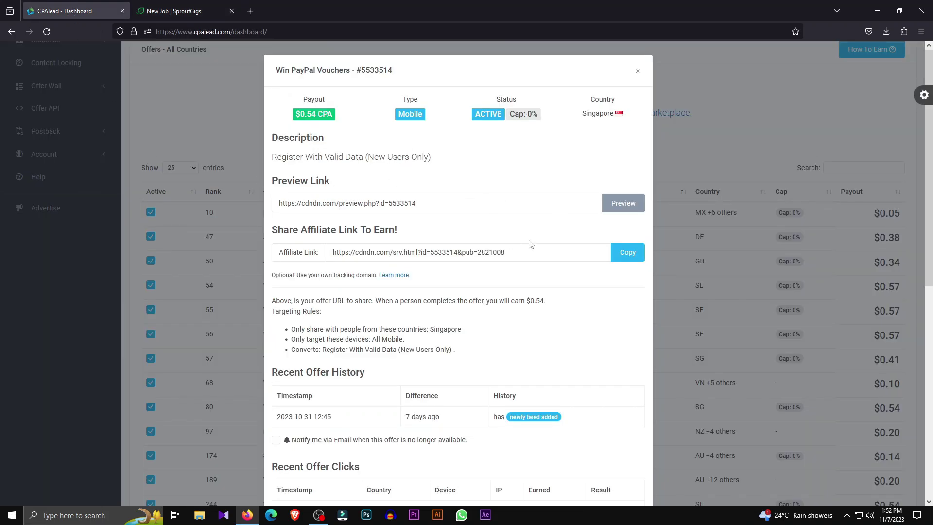
scroll(474, 309, down, 5)
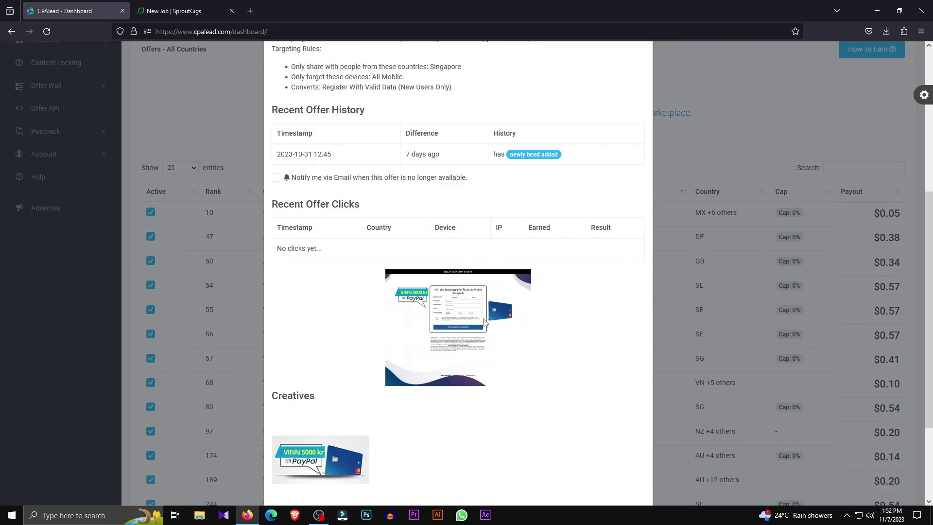
scroll(508, 329, up, 1)
scroll(504, 365, up, 4)
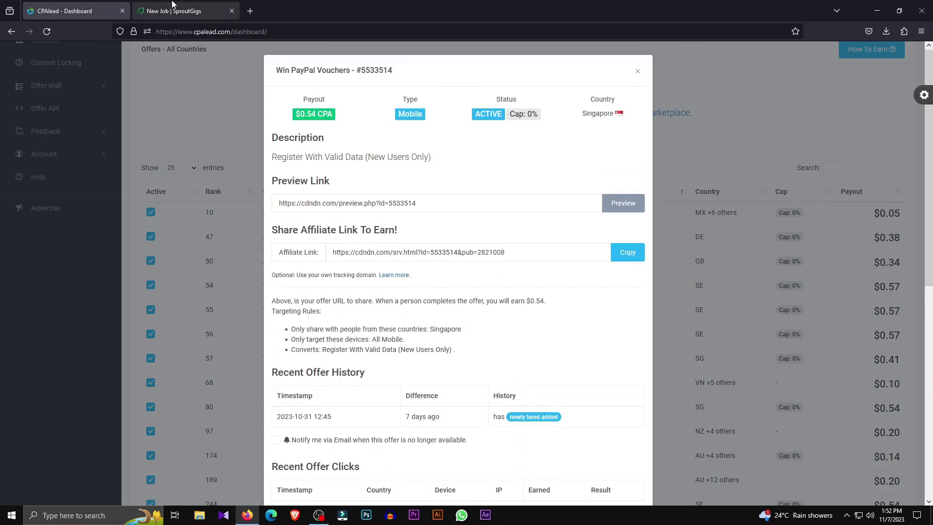
key(ctrl+Tab)
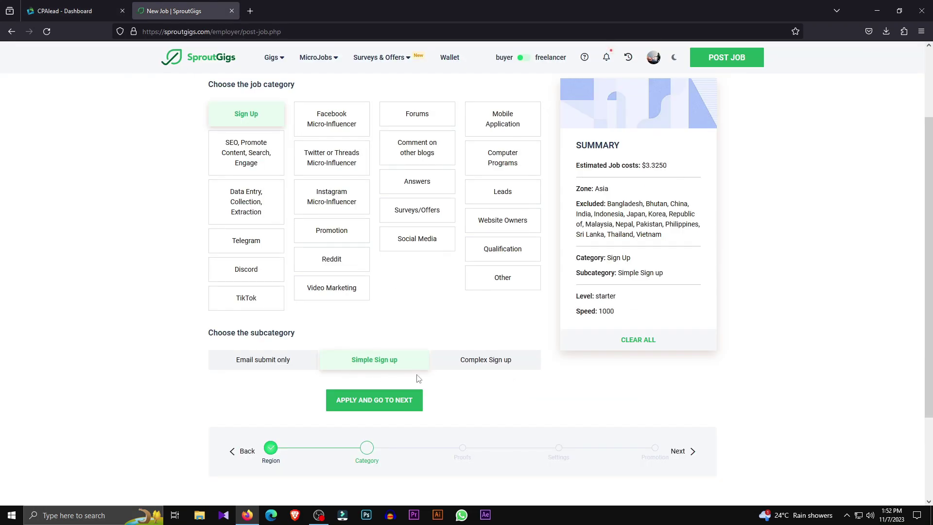
Step: Try the Mobile Application and TikTok job categories and view their subcategories
scroll(417, 387, up, 1)
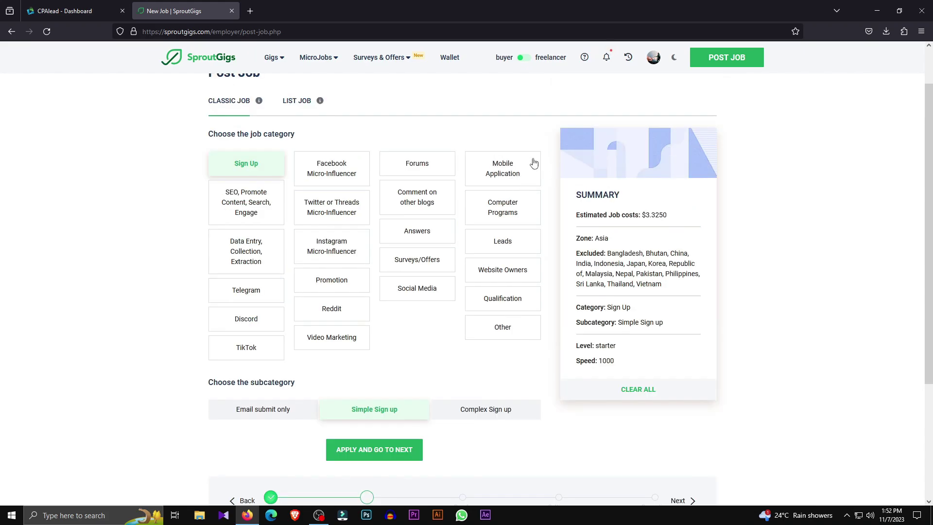
click(515, 168)
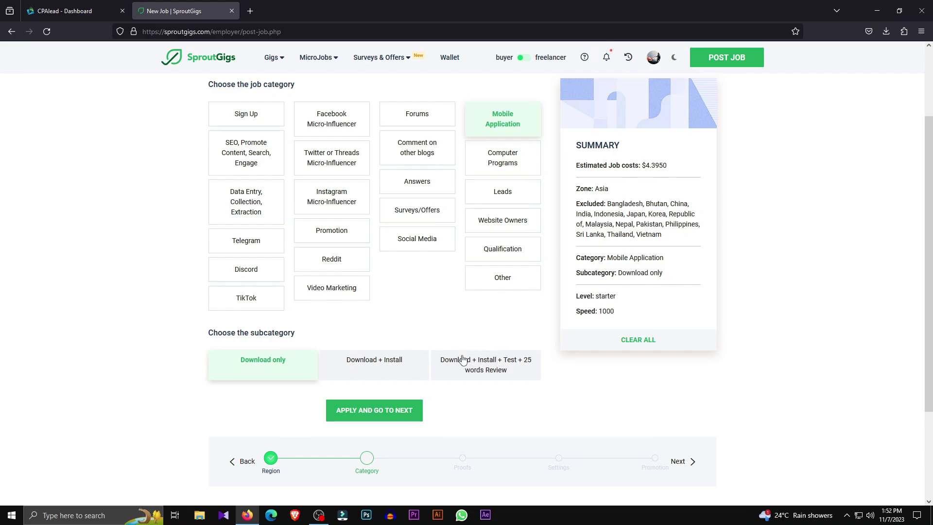
click(237, 302)
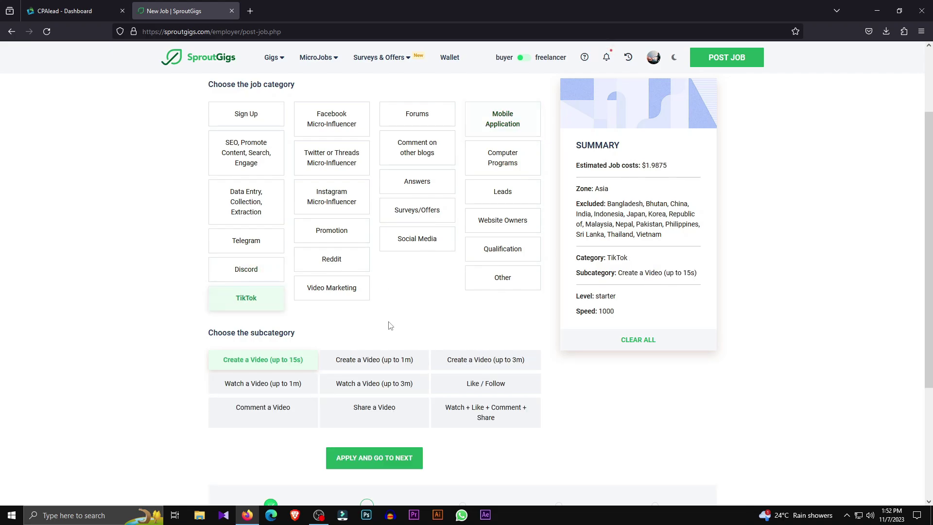
Step: Put the job category back to Sign Up with the Simple Sign up subcategory, and apply it to continue to the job details
key(ctrl+Tab)
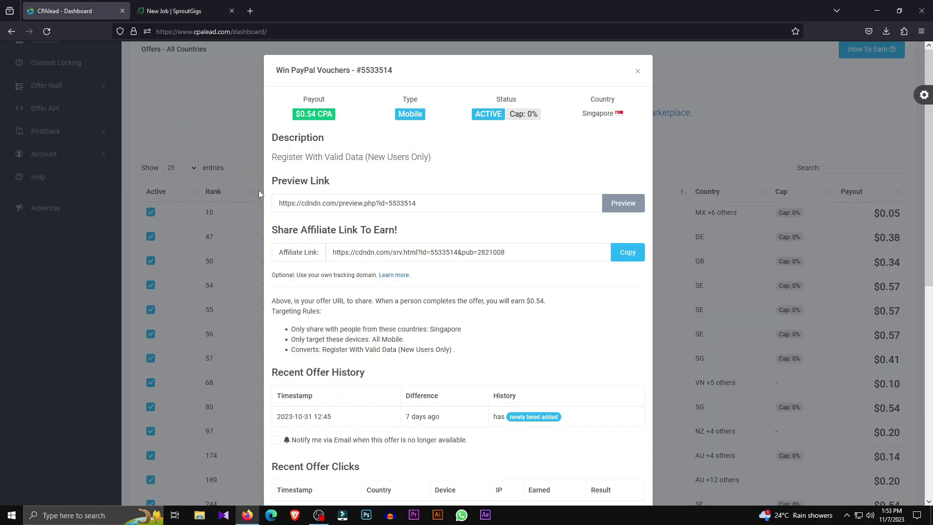
key(ctrl+Tab)
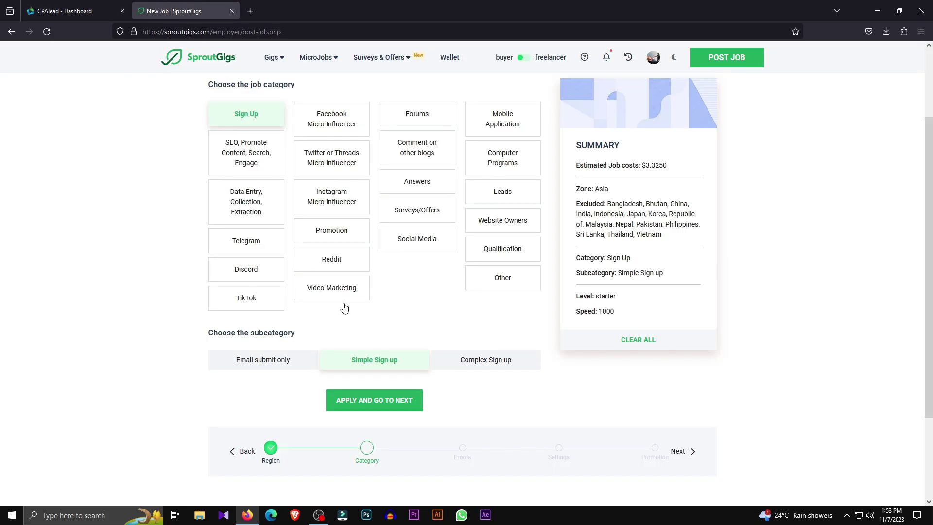
click(368, 406)
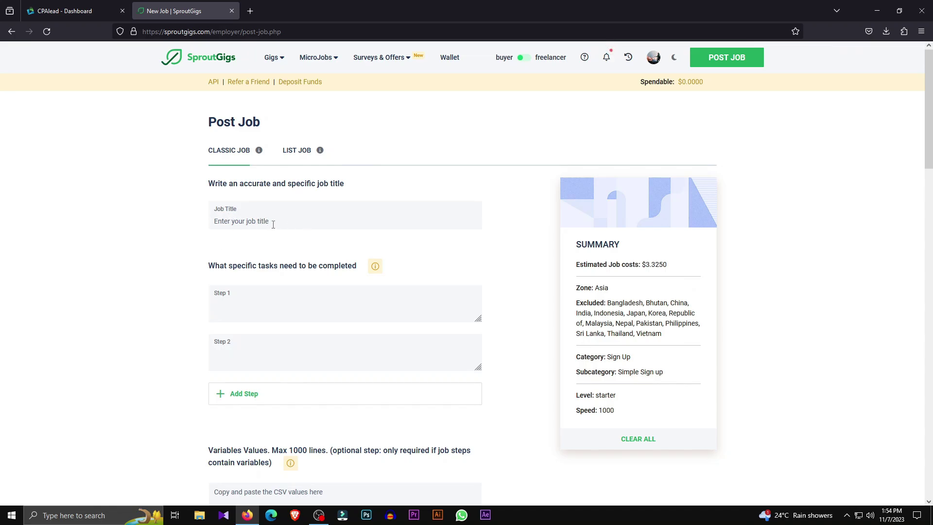
Step: Check what the offer asks for on CPAlead, and title the SproutGigs job "website sign up"
click(64, 10)
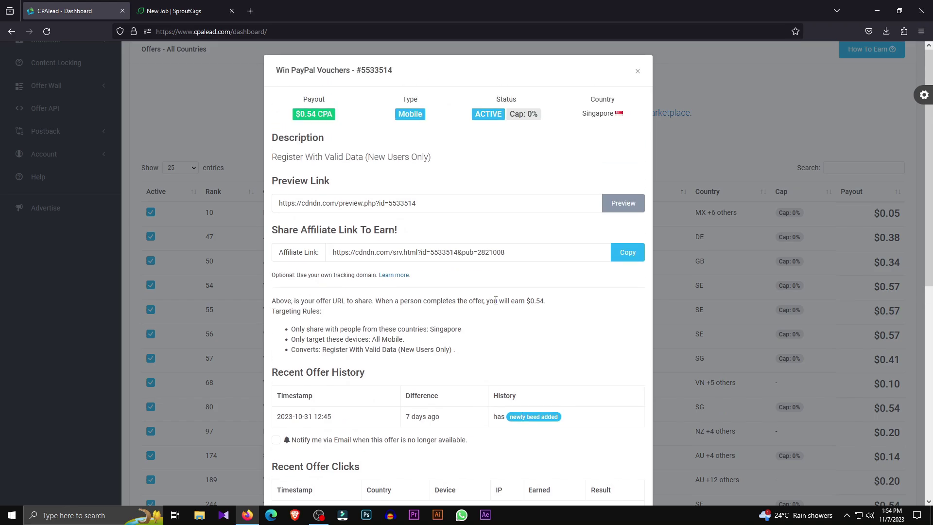
scroll(508, 299, down, 2)
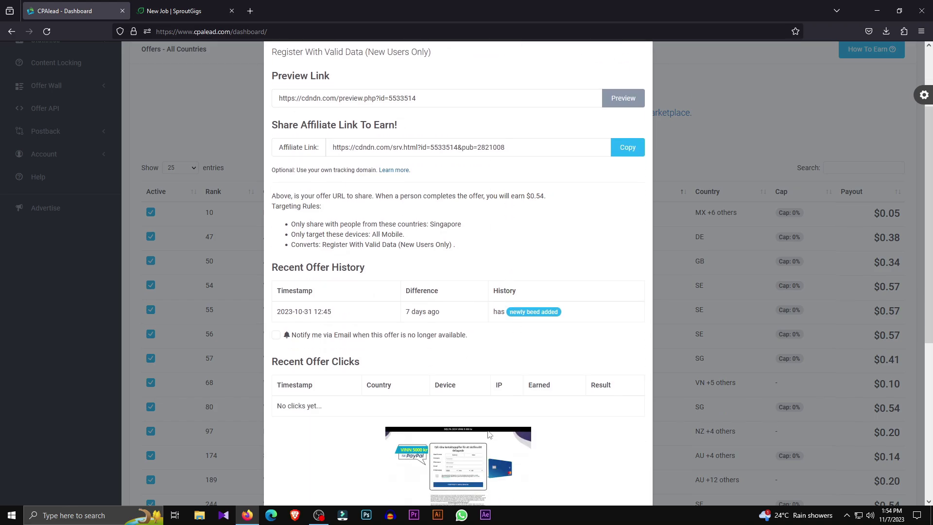
scroll(516, 429, up, 3)
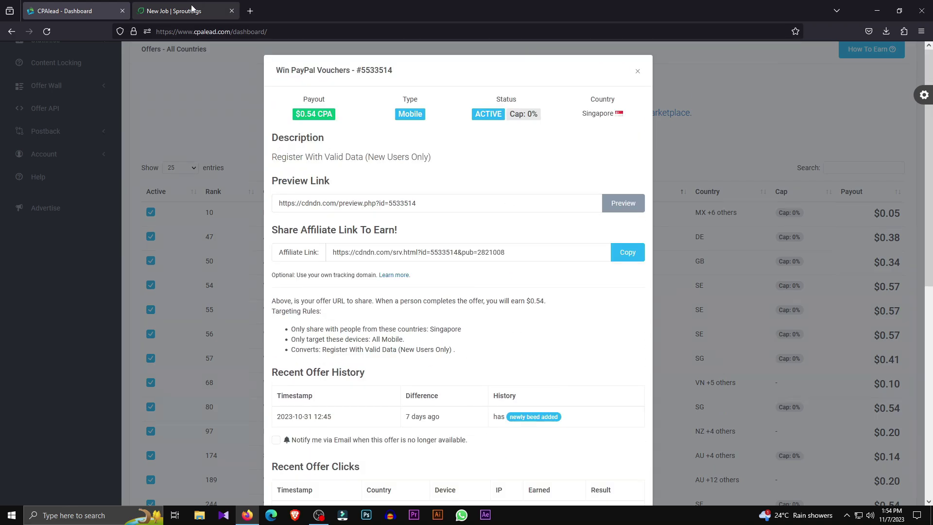
click(194, 11)
click(87, 12)
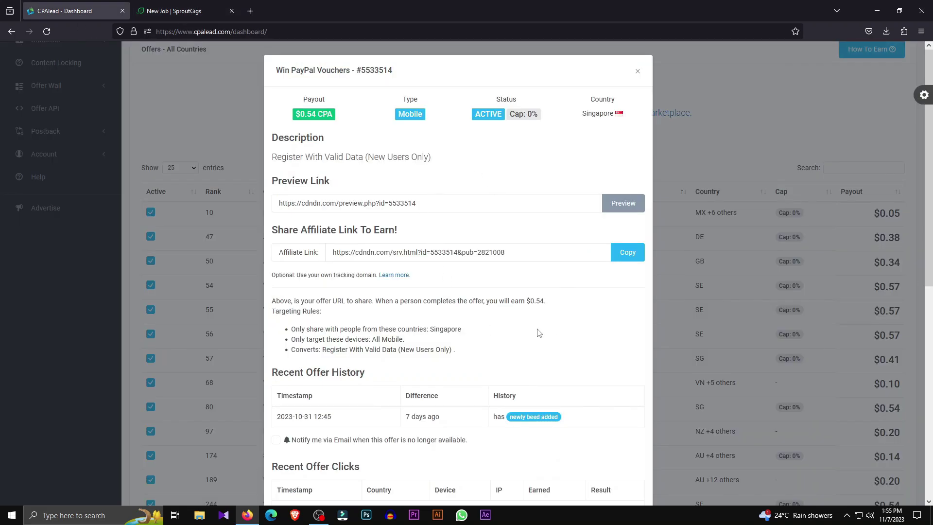
key(ctrl+Tab)
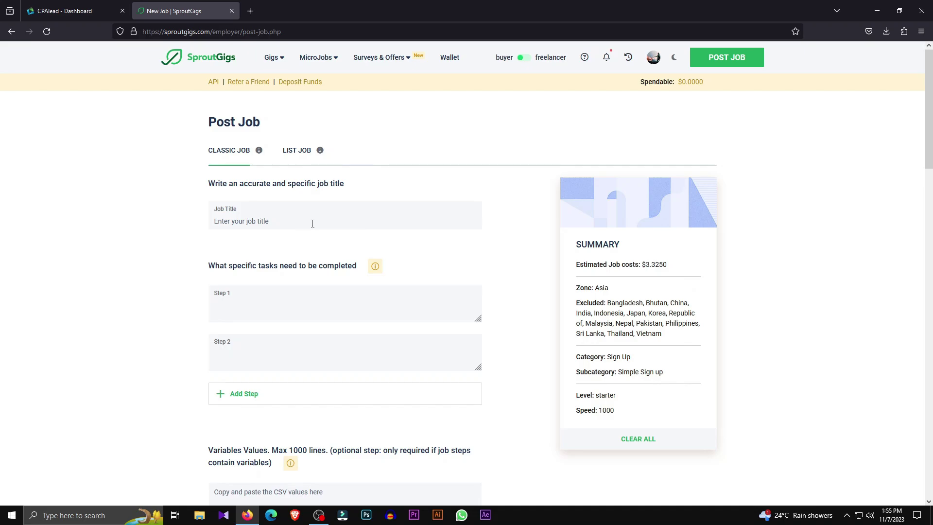
click(325, 223)
text(website sign up)
Step: Copy the offer's affiliate link from CPAlead and fill in the job's Step 1 with "go to website using this link" plus the link in parentheses
scroll(324, 223, down, 1)
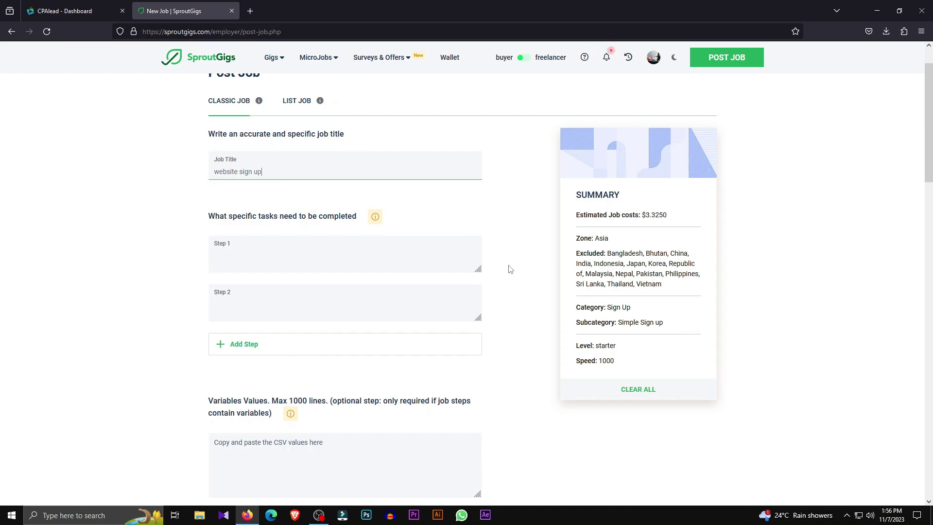
click(63, 11)
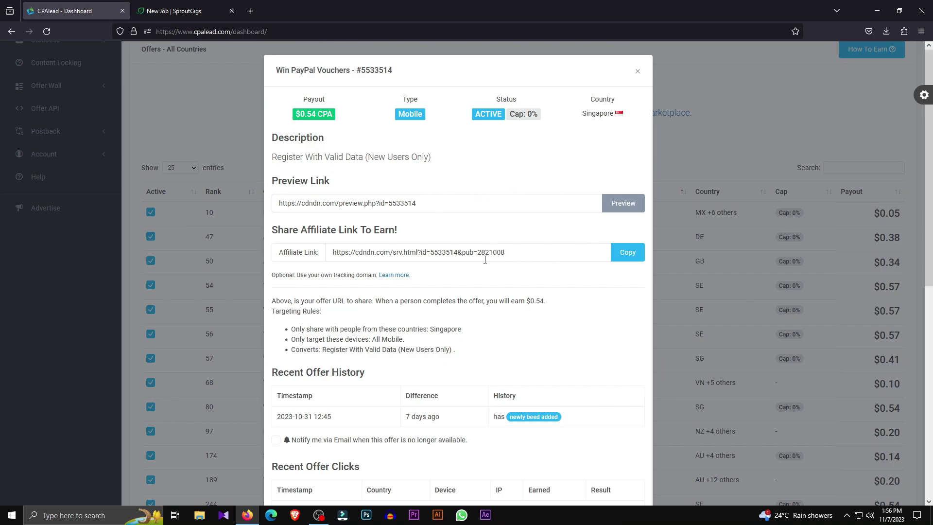
scroll(515, 365, down, 5)
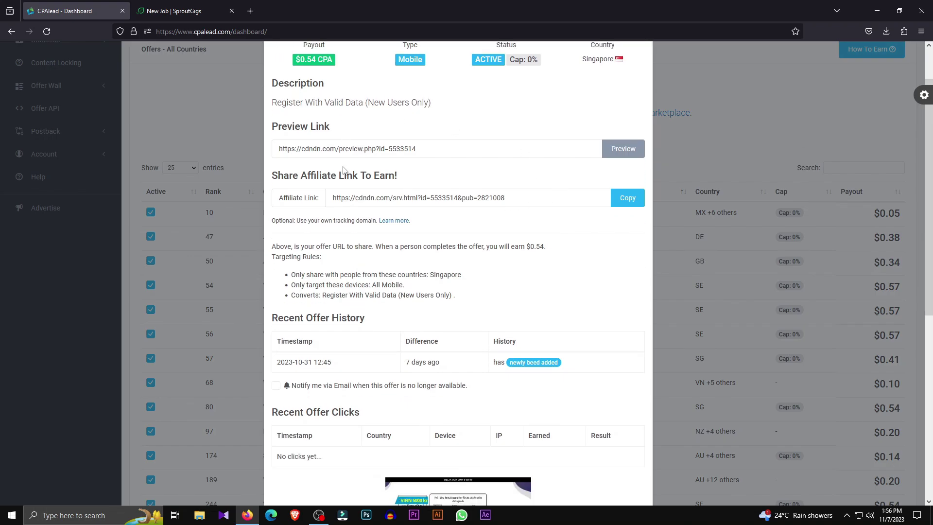
key(ctrl+Tab)
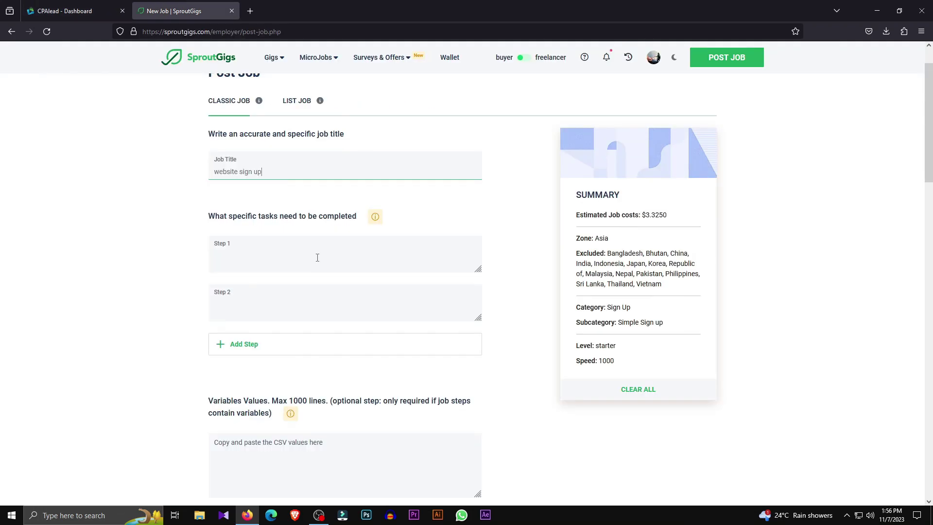
click(78, 10)
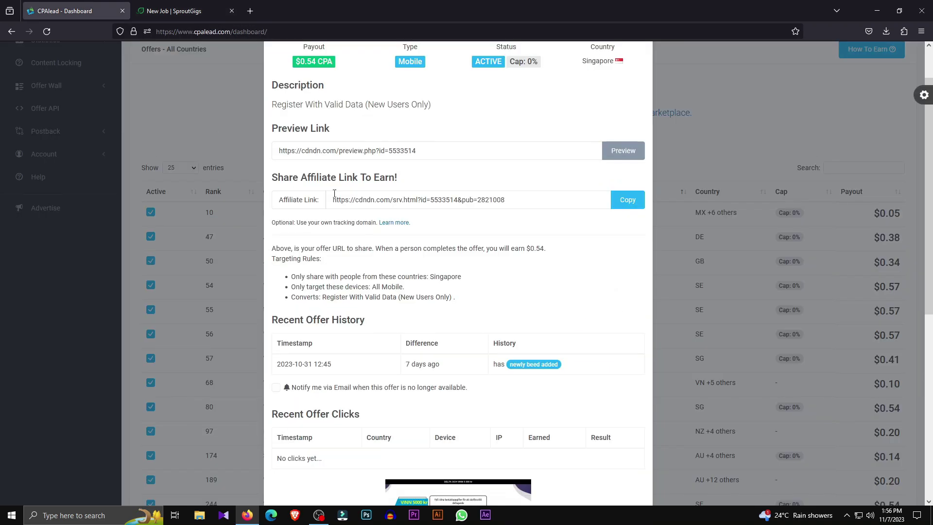
scroll(452, 226, up, 3)
scroll(588, 282, down, 6)
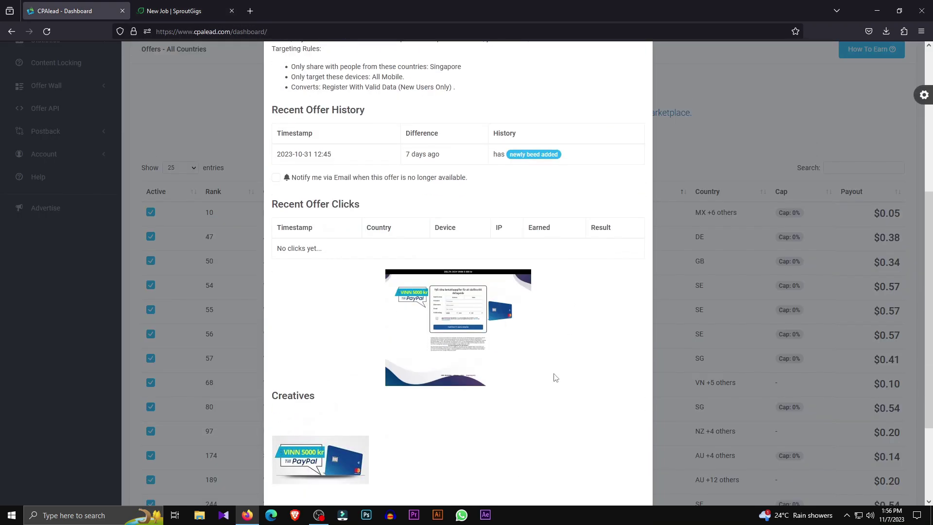
key(ctrl+Tab)
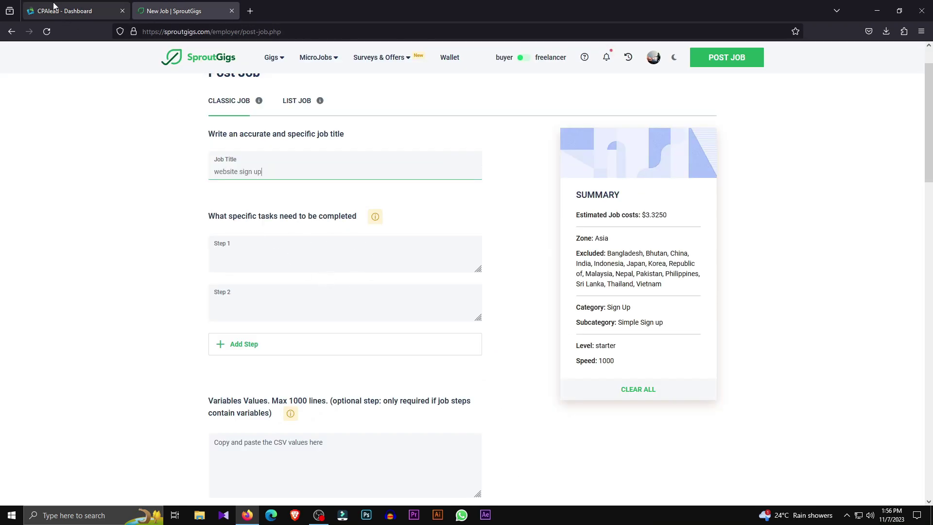
click(70, 11)
scroll(537, 295, down, 2)
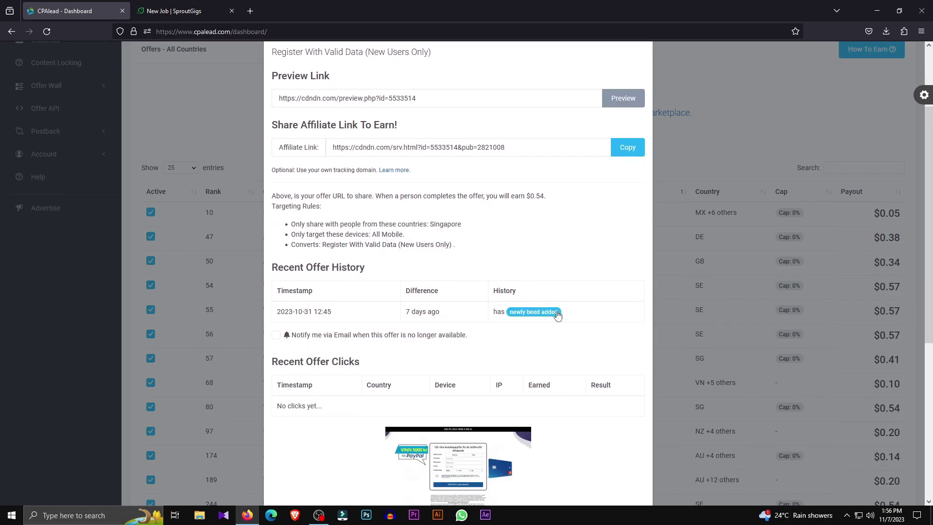
key(ctrl+Tab)
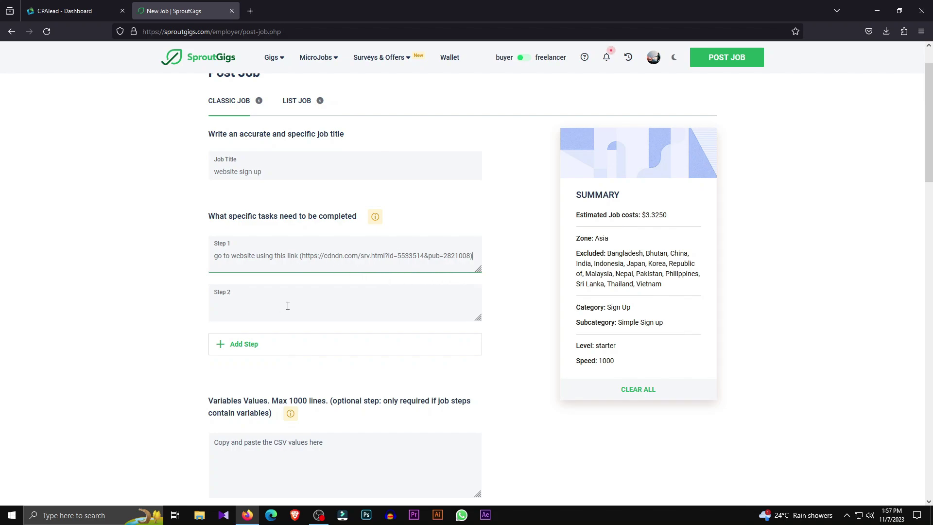
Step: Take the registration requirement from the CPAlead offer description and enter "Register With Valid Data" as the job's Step 2
click(64, 6)
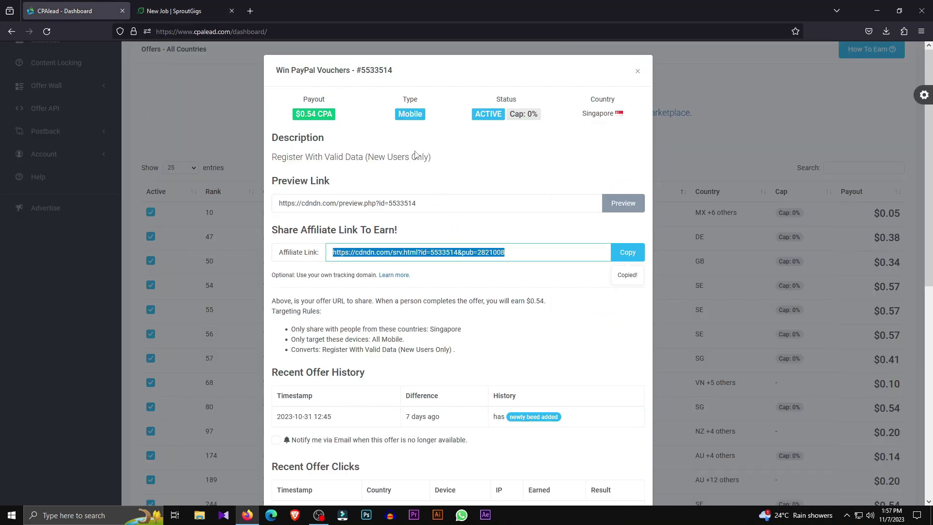
key(ctrl+Tab)
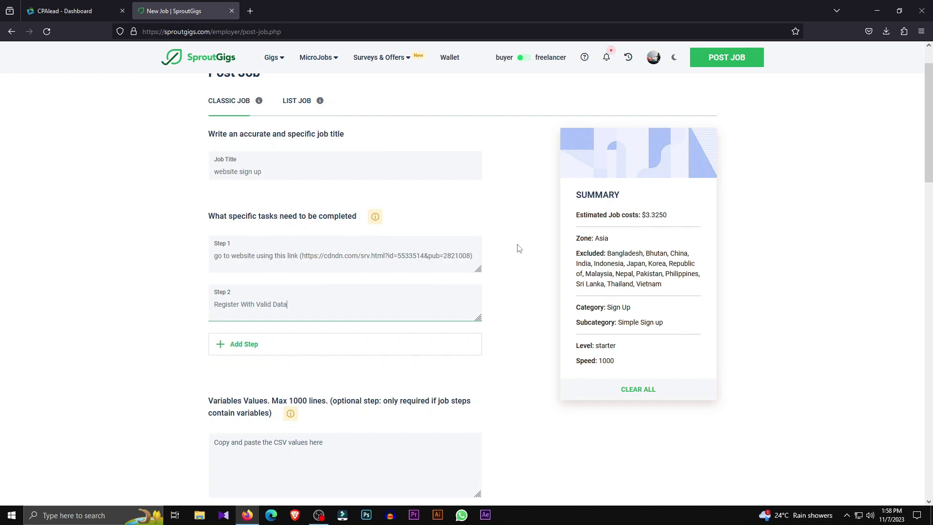
scroll(519, 249, down, 1)
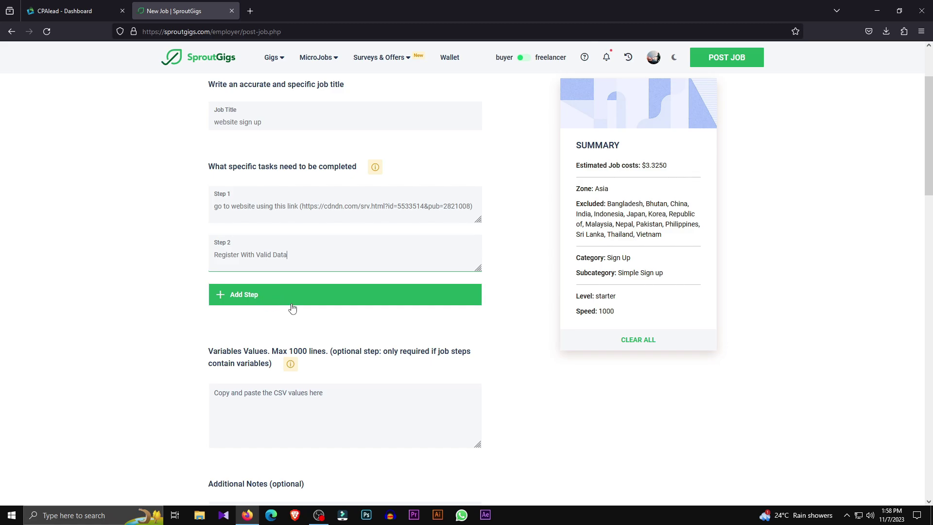
Step: Check the job's remaining fields and the CPAlead offer, and enter "screenshot of the registered account" as Proof 1
scroll(505, 341, down, 3)
scroll(505, 341, down, 4)
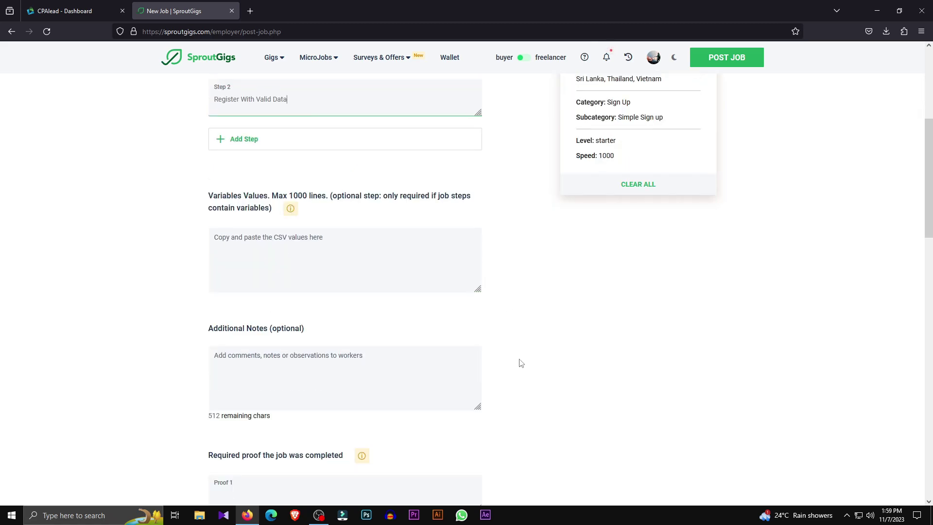
scroll(537, 321, down, 2)
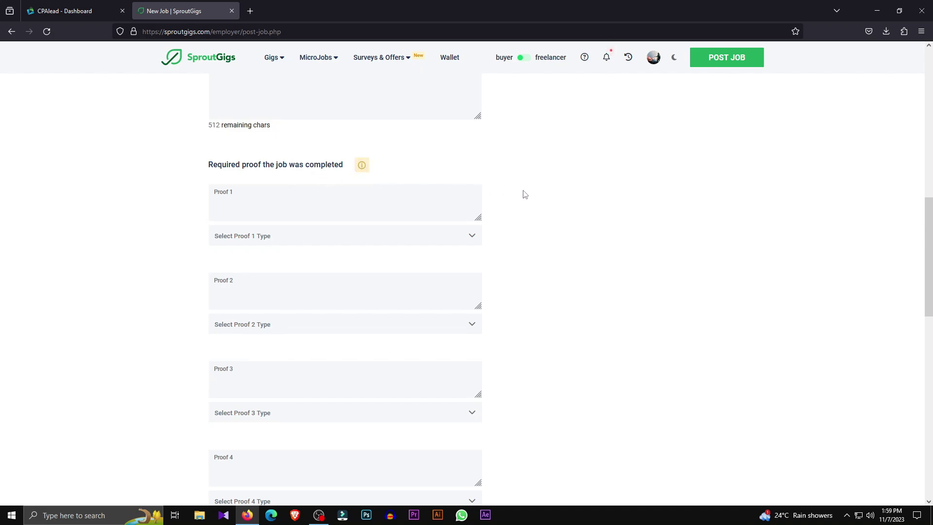
scroll(523, 193, up, 7)
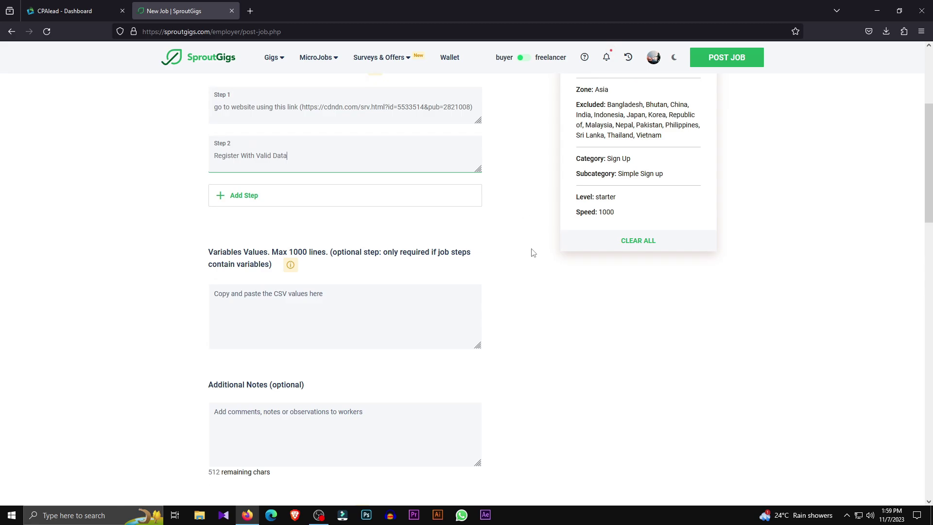
scroll(551, 294, down, 4)
scroll(552, 296, down, 1)
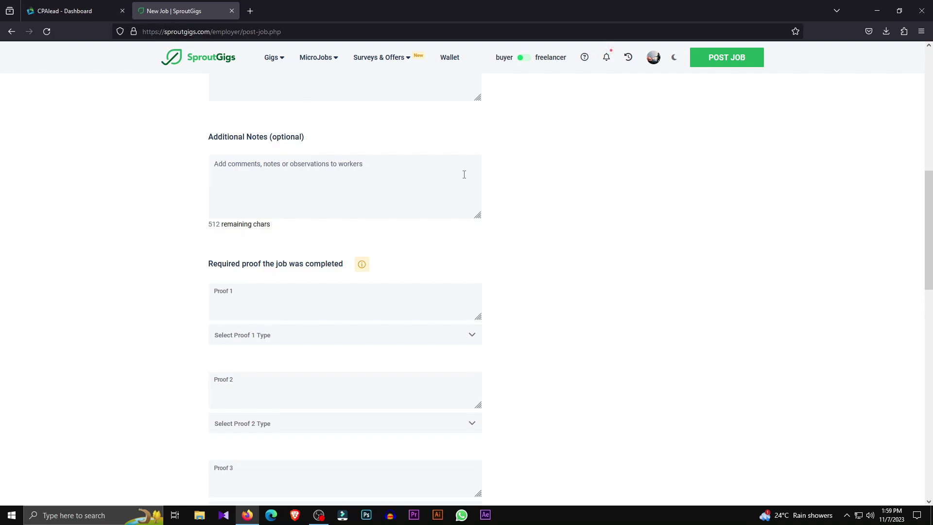
click(73, 10)
key(ctrl+Tab)
scroll(564, 330, down, 1)
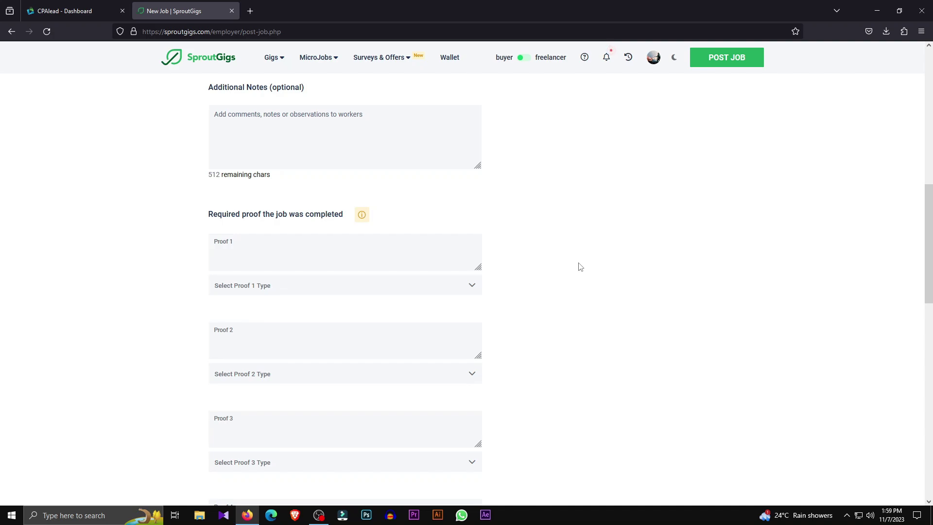
click(352, 255)
text(screenshot of the registered account)
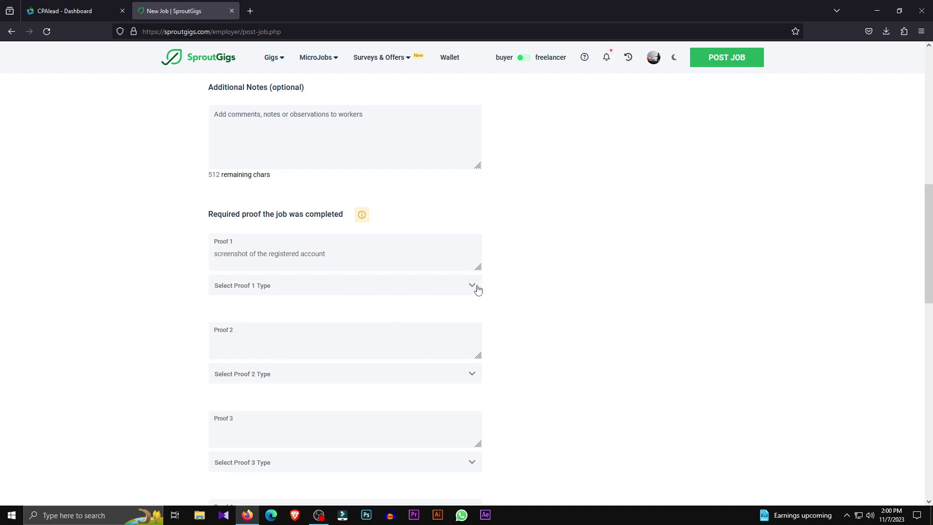
Step: Make Proof 1 a Screenshot Proof, leave the other proofs and validation questions blank, and apply to continue to the job settings
click(472, 289)
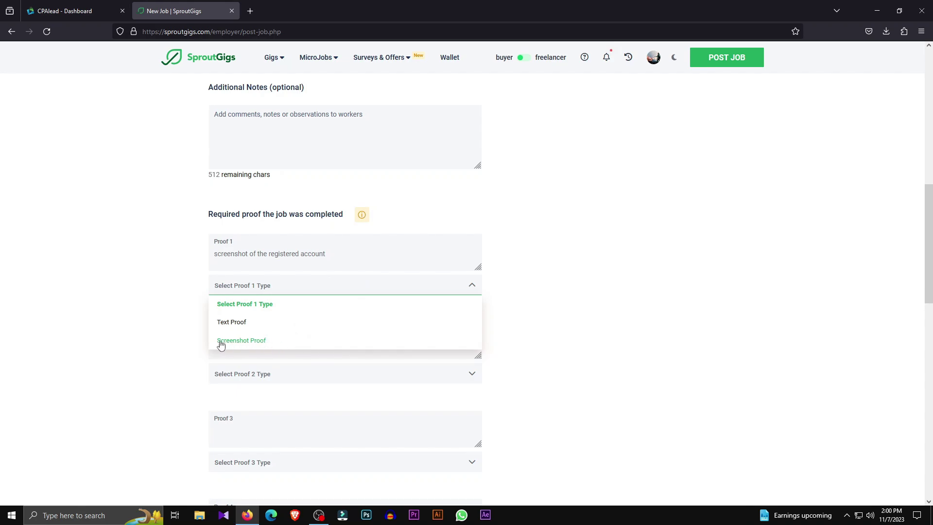
click(246, 341)
scroll(563, 293, down, 3)
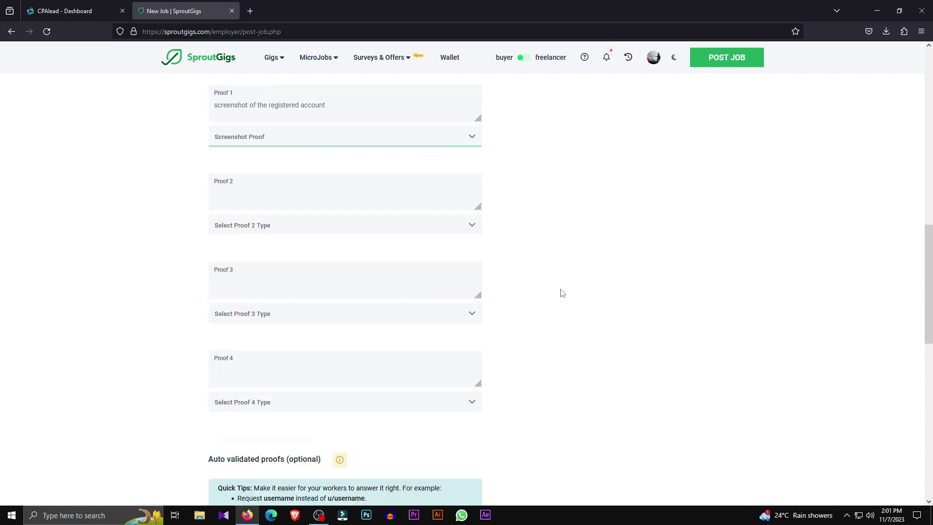
scroll(563, 292, down, 2)
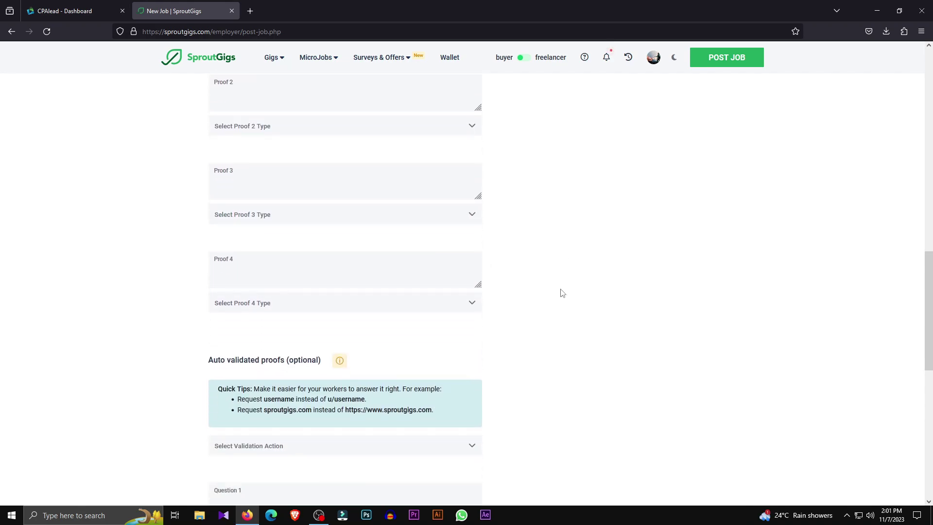
scroll(587, 316, down, 8)
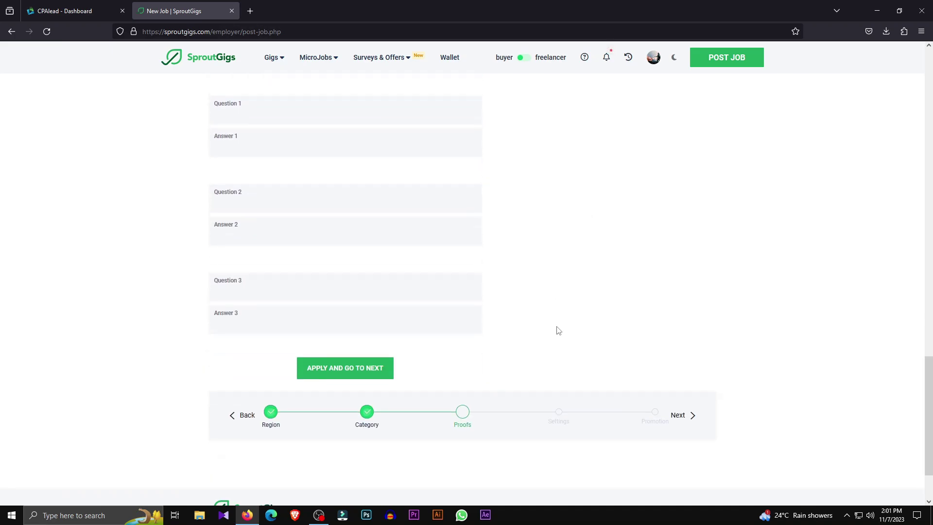
click(301, 368)
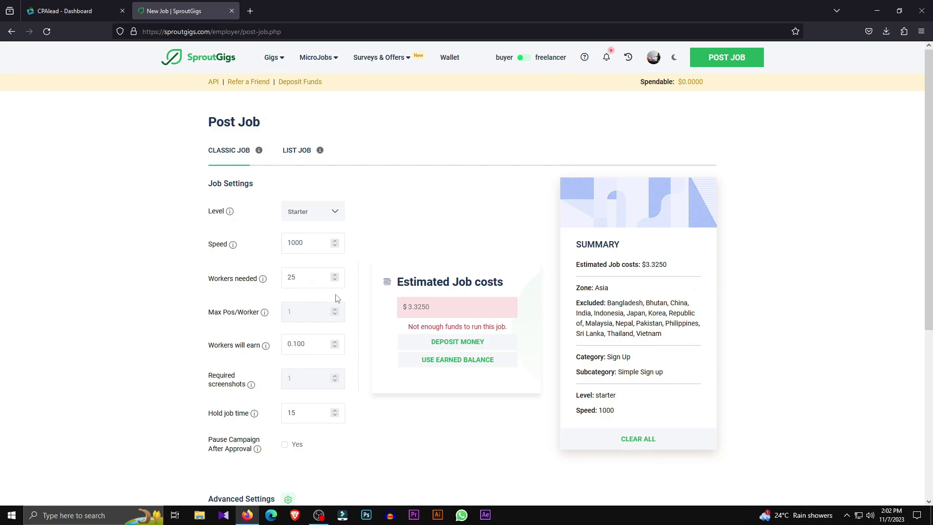
Step: Review the job's number of workers needed, the amount workers will earn and the estimated job costs
click(335, 275)
click(335, 281)
scroll(338, 283, down, 1)
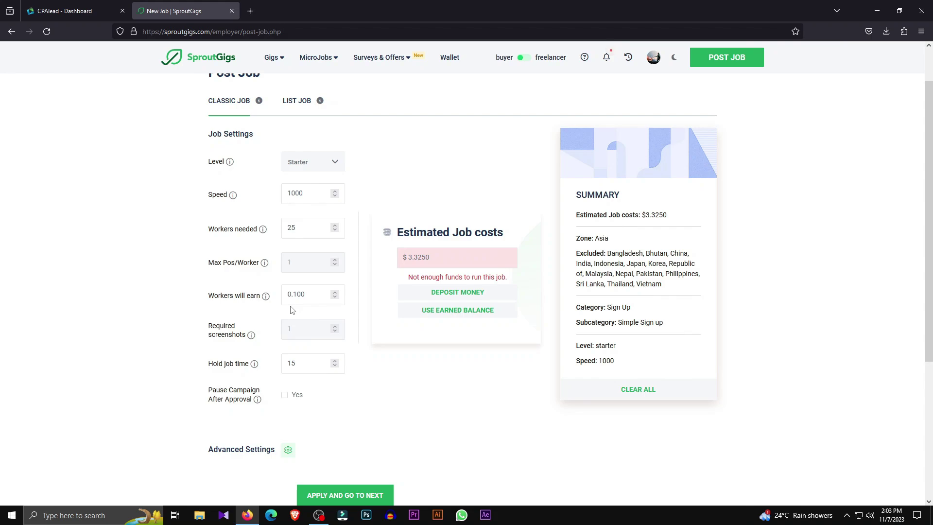
click(297, 234)
click(335, 297)
scroll(308, 303, down, 2)
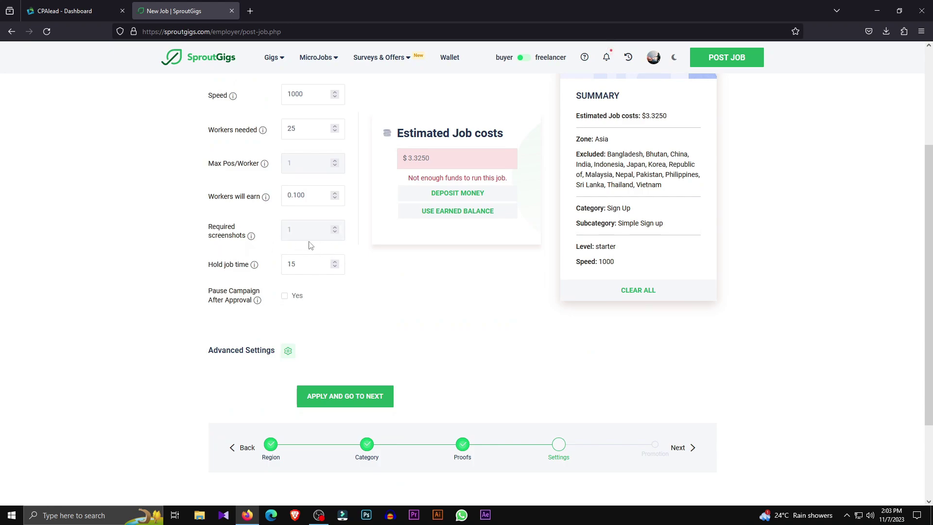
Step: Turn on Pause Campaign After Approval for the job
scroll(337, 287, down, 1)
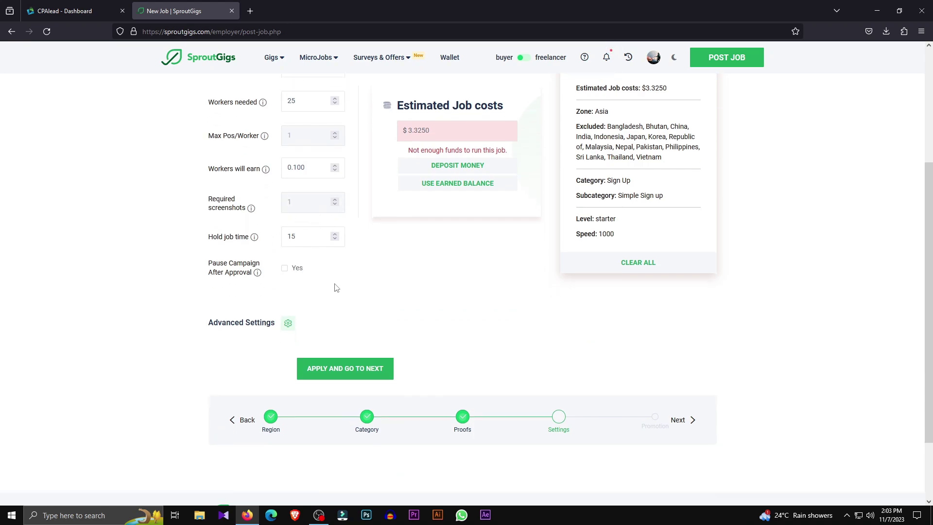
scroll(335, 287, down, 1)
scroll(311, 294, up, 2)
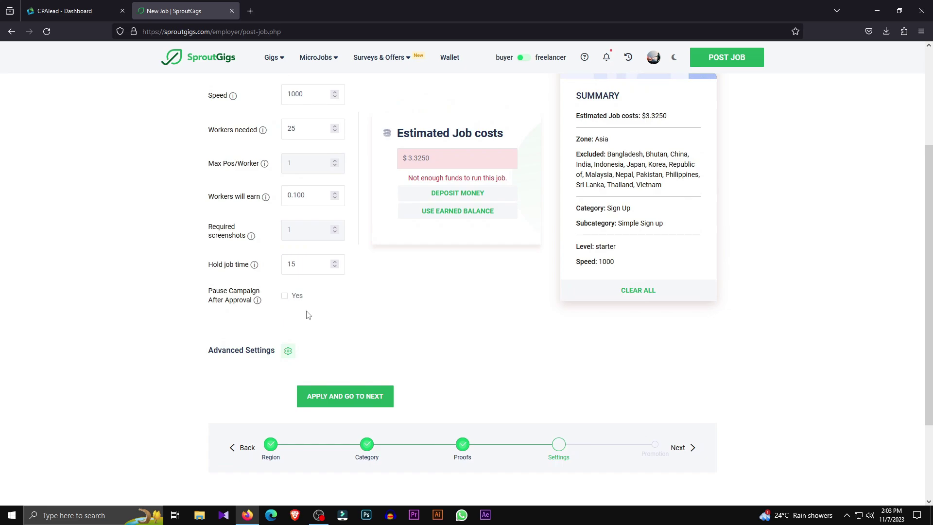
click(285, 298)
scroll(469, 329, up, 1)
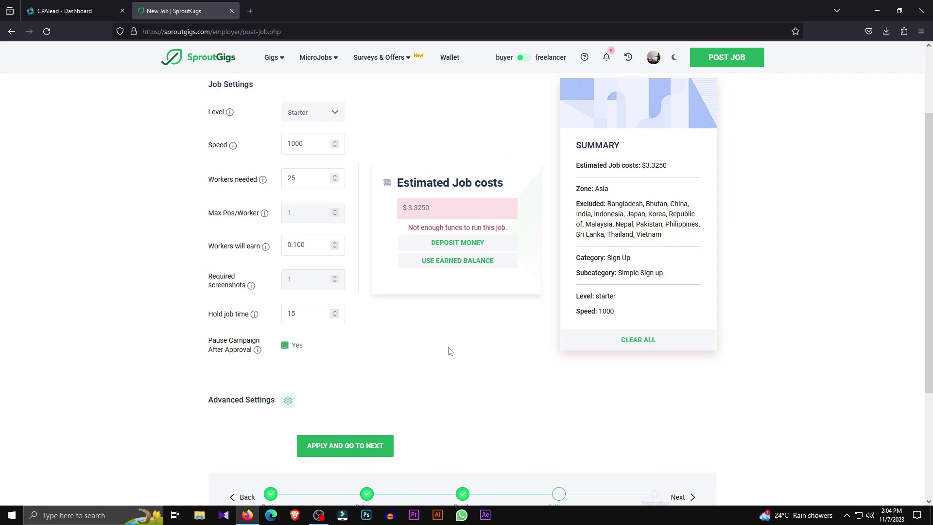
Step: Compare the job's worker pay and estimated costs on SproutGigs with the Win PayPal Vouchers payout on CPAlead
scroll(441, 347, down, 2)
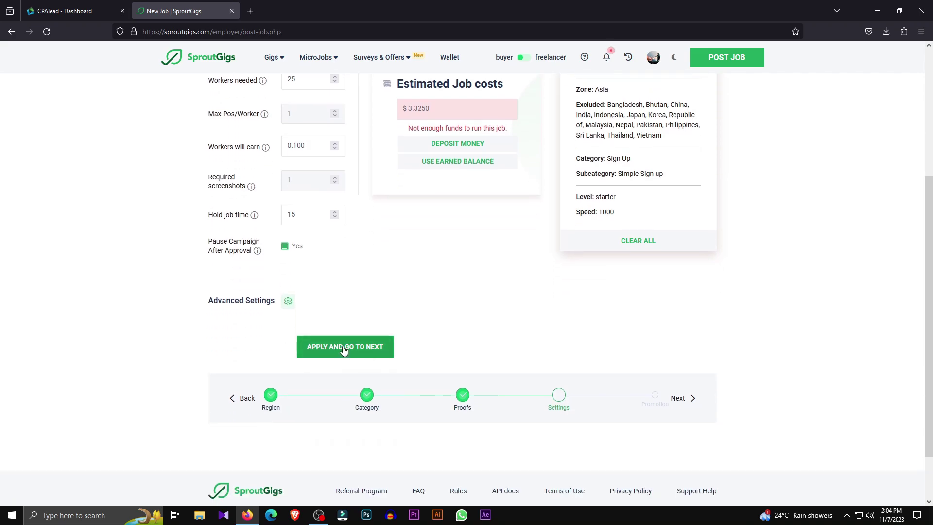
scroll(473, 362, up, 2)
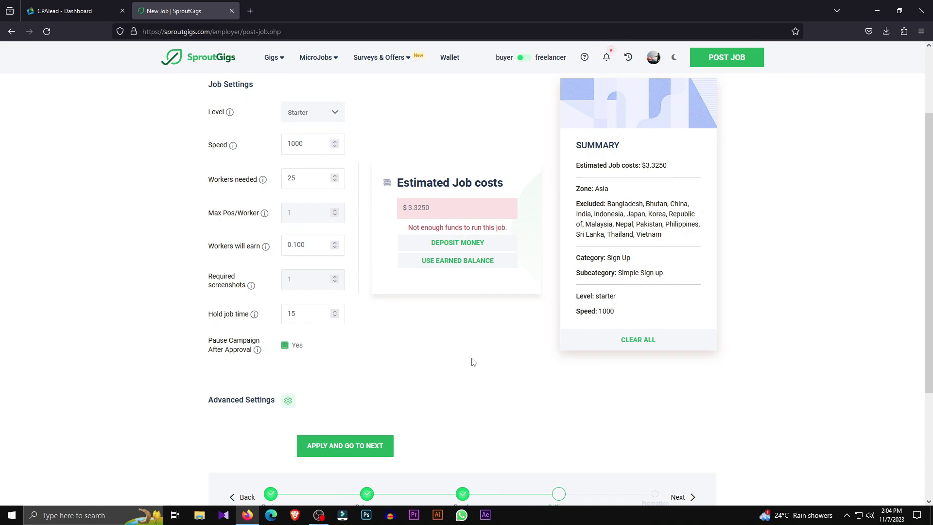
scroll(474, 362, up, 2)
click(77, 11)
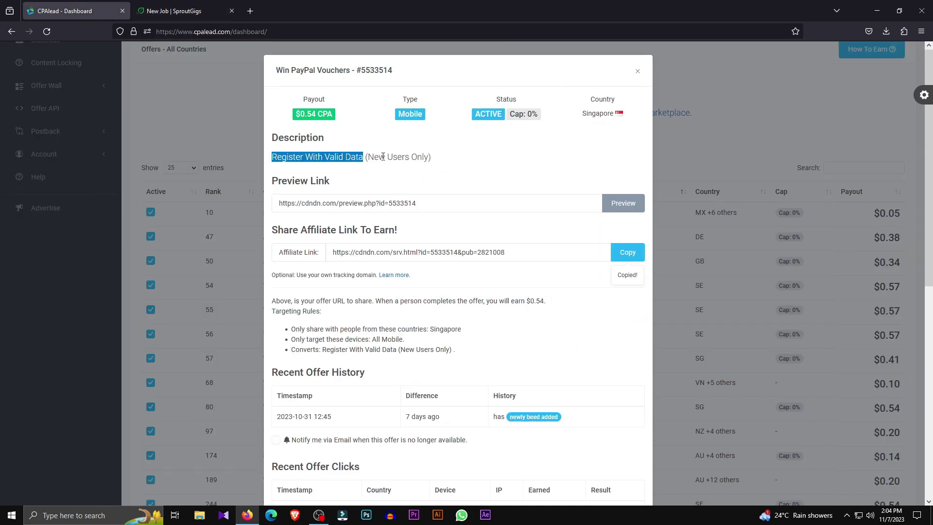
click(179, 11)
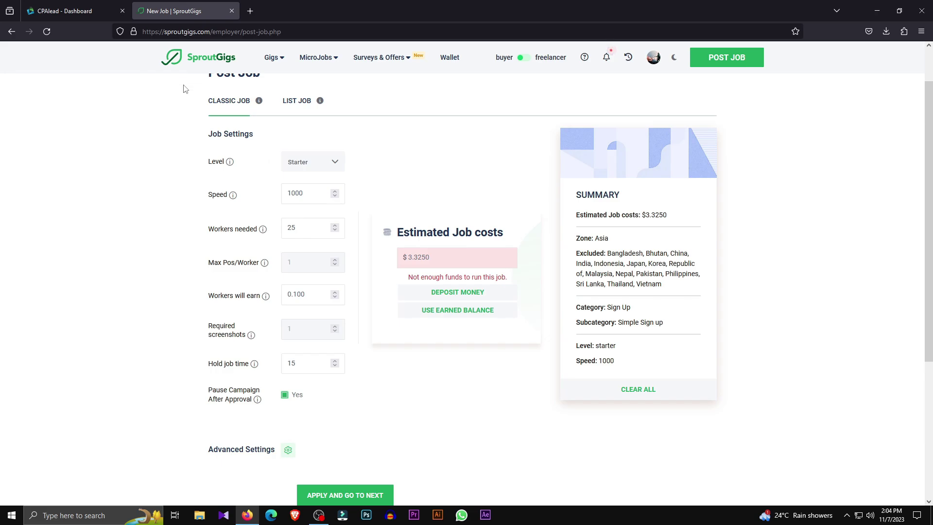
scroll(242, 69, down, 1)
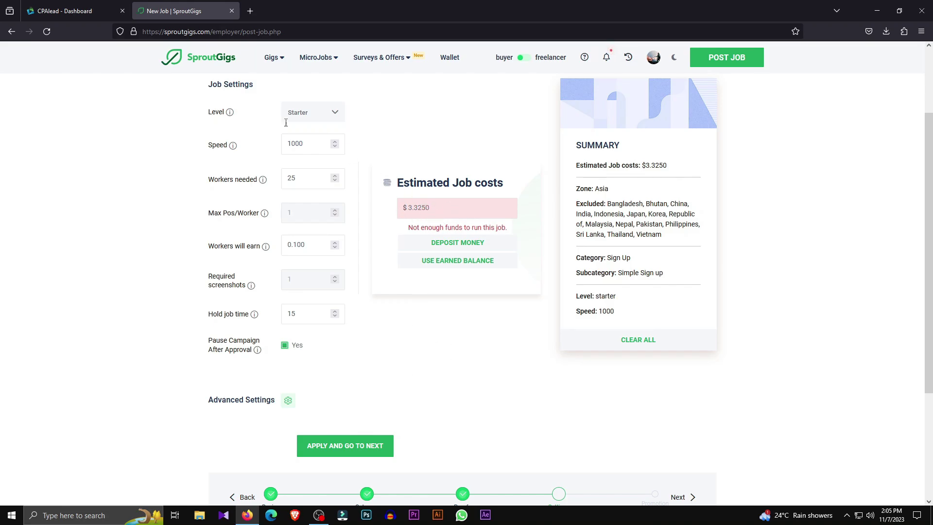
key(ctrl+Tab)
key(ctrl+Tab)
key(ctrl+Tab)
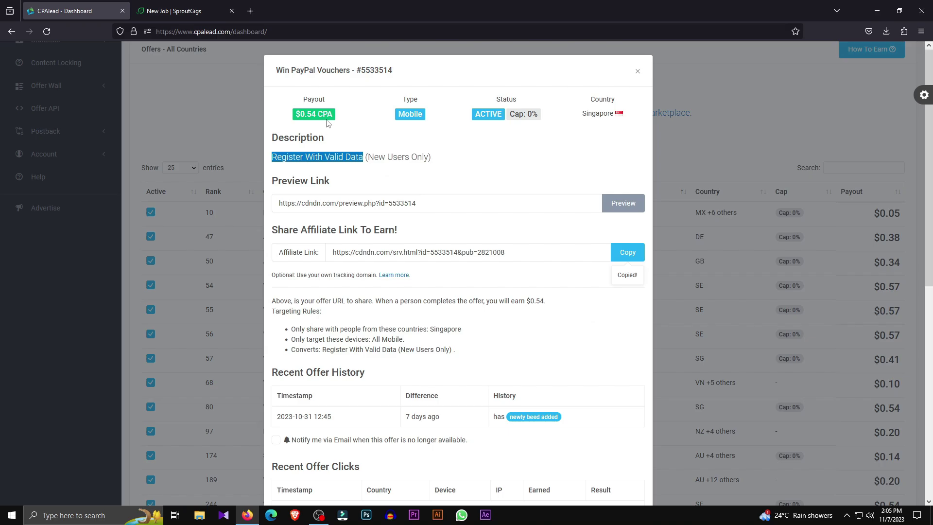
key(ctrl+Tab)
key(ctrl+Tab)
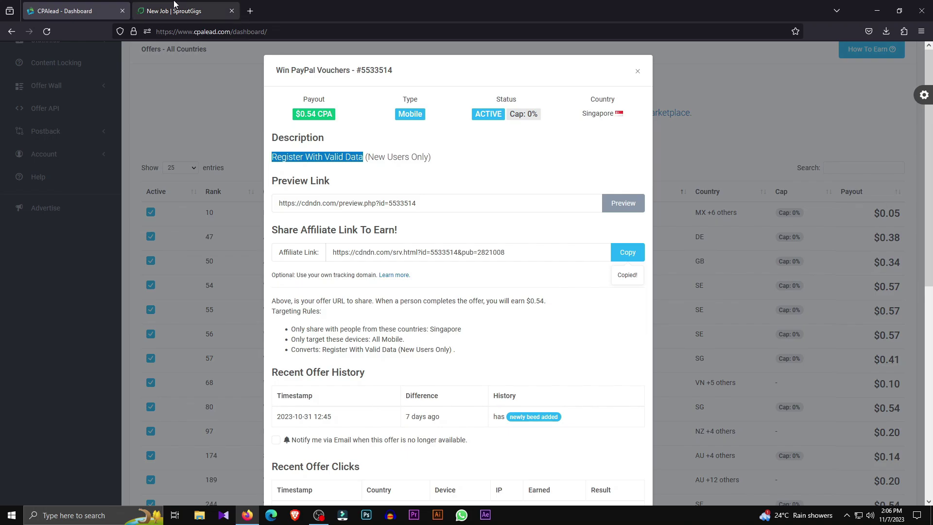
key(ctrl+Tab)
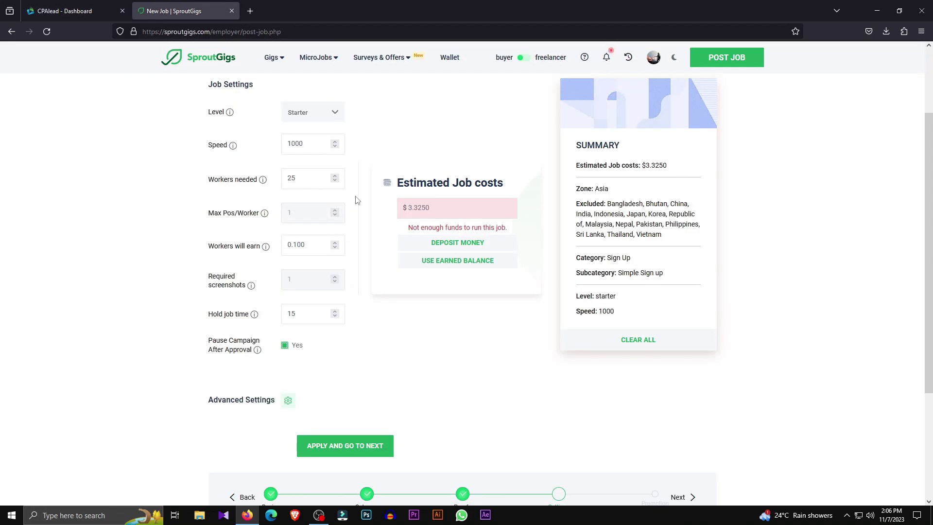
key(ctrl+Tab)
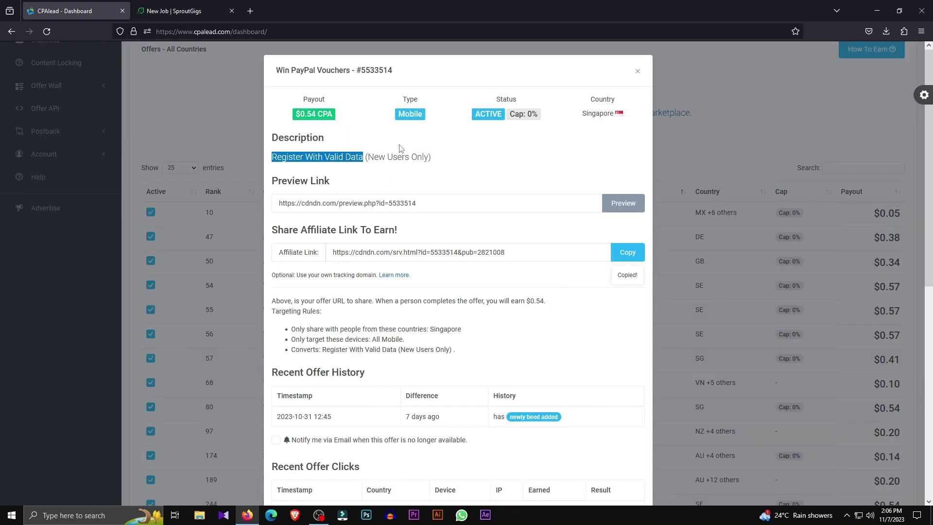
Step: Look over the micro jobs listed for freelancers on SproutGigs alongside the Win PayPal Vouchers offer on CPAlead
key(ctrl+Tab)
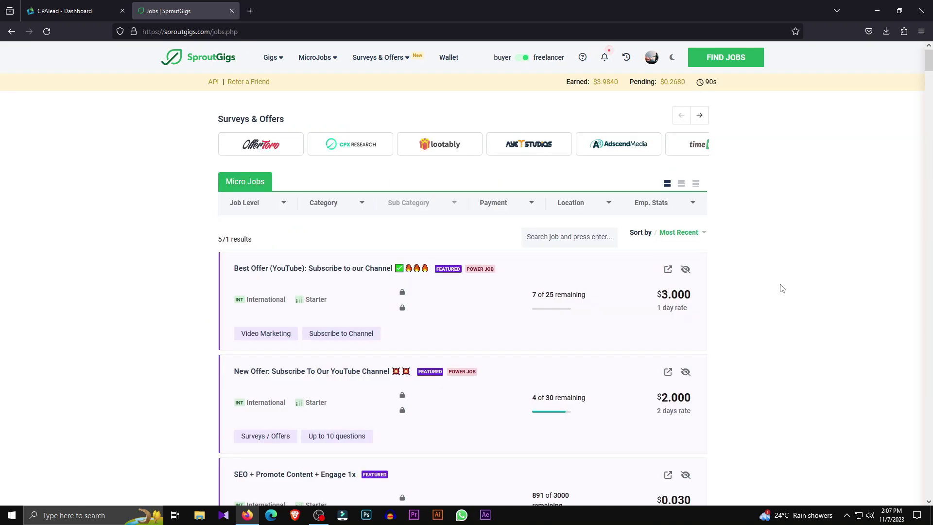
scroll(775, 238, down, 1)
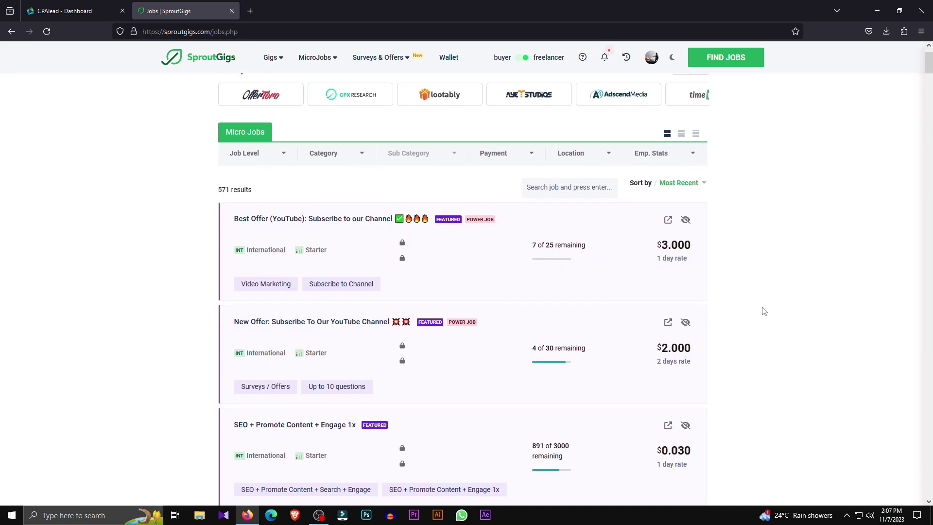
scroll(767, 322, down, 1)
scroll(798, 320, up, 2)
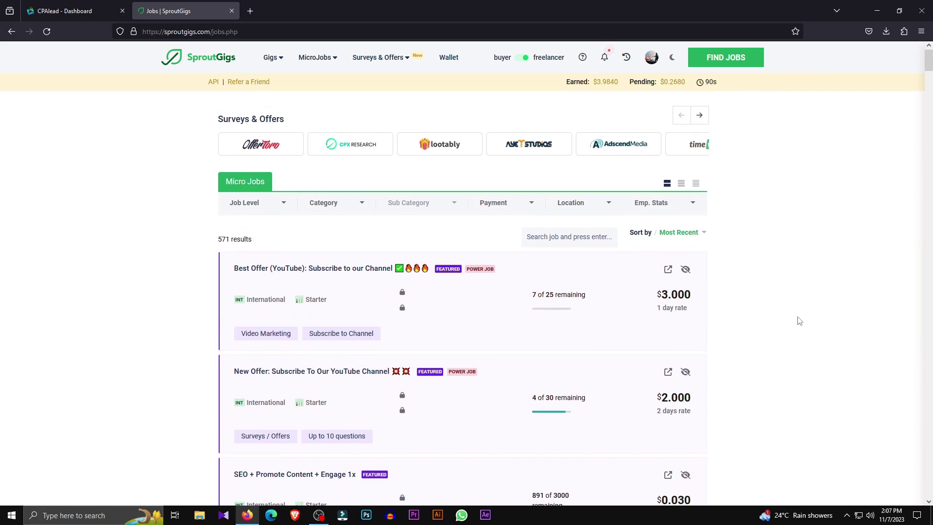
key(ctrl+Tab)
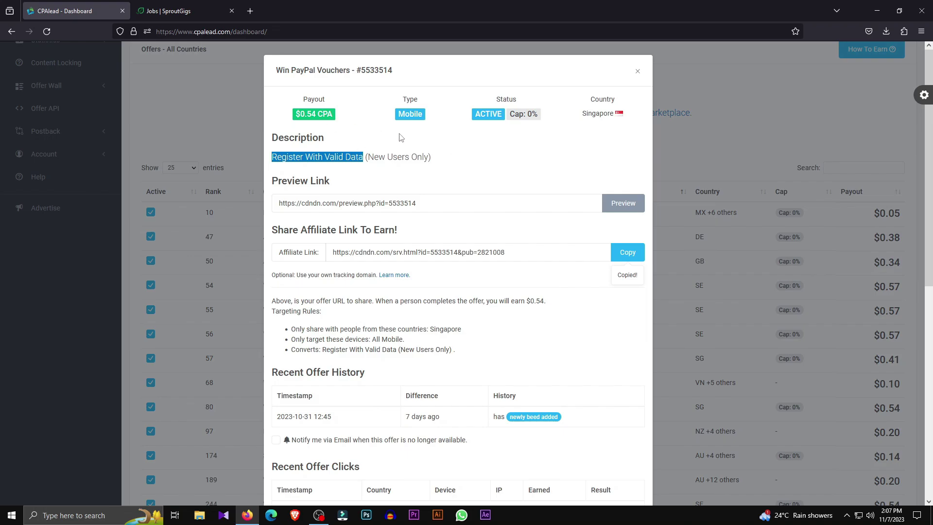
click(190, 10)
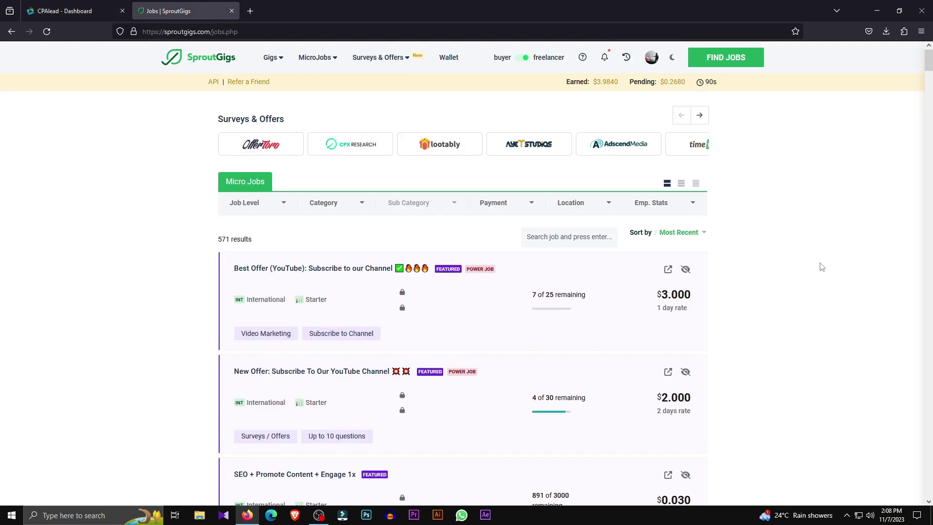
click(94, 10)
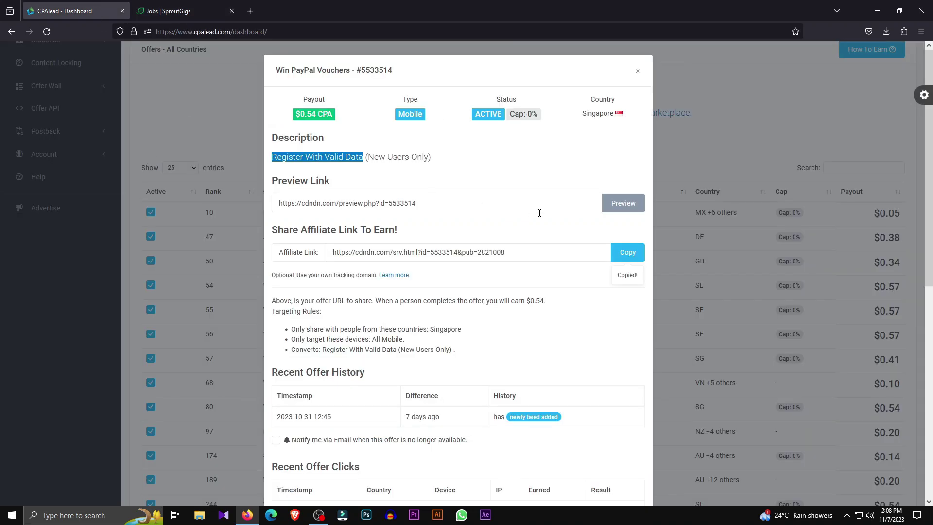
Step: Close the offer details on CPAlead, open the account's payments page and check the payment minimums and fees
click(817, 215)
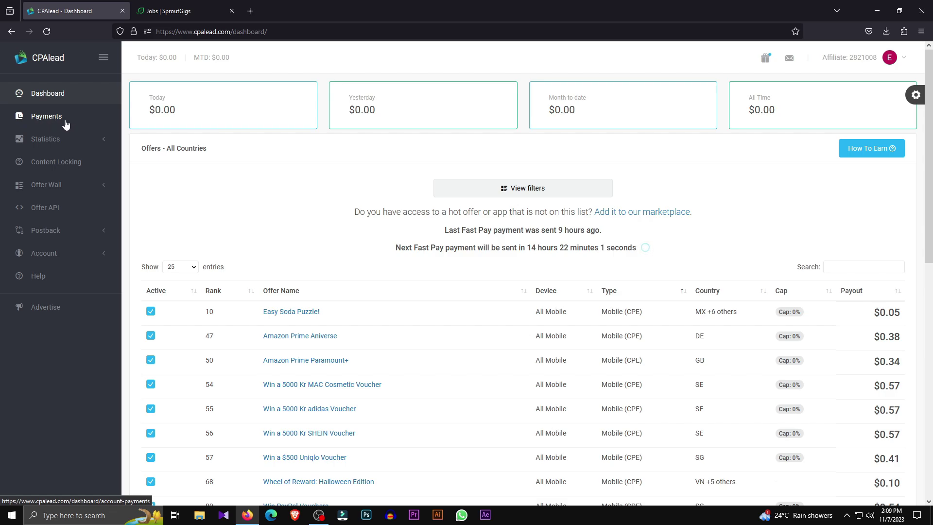
click(49, 121)
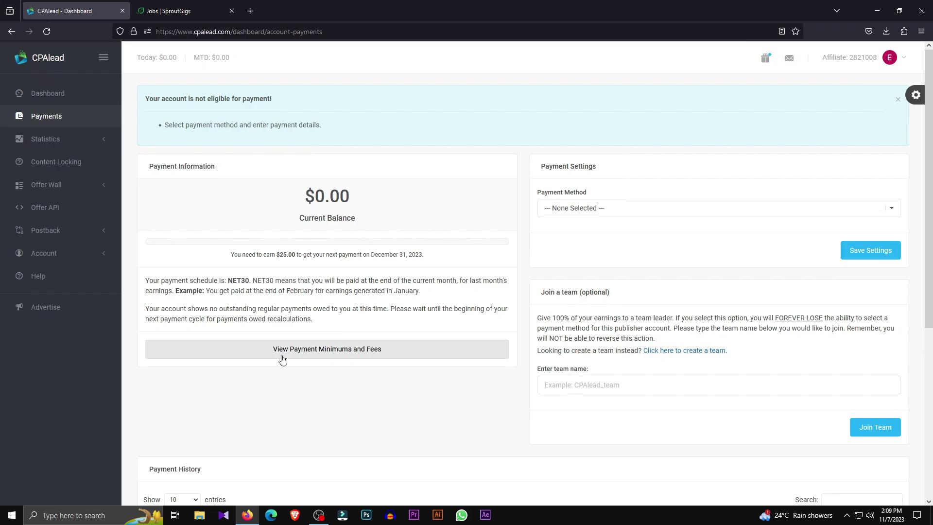
click(312, 355)
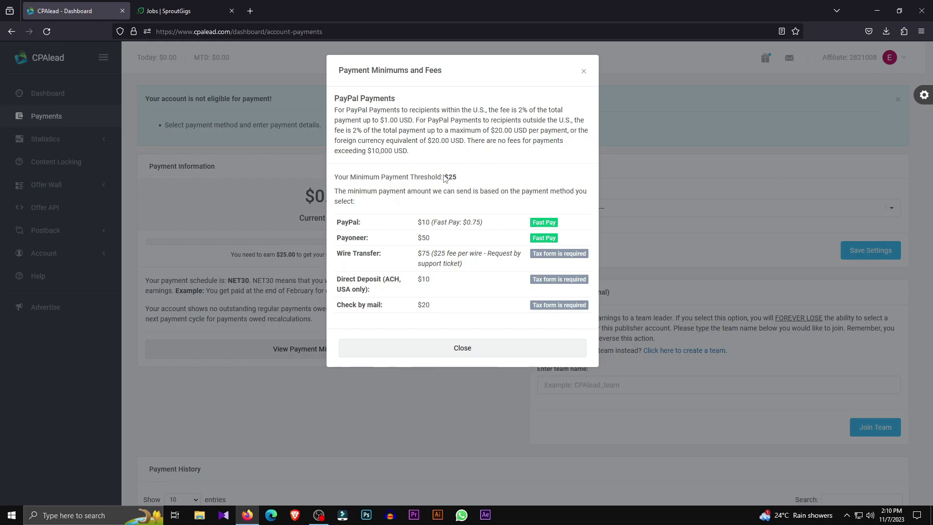
click(678, 184)
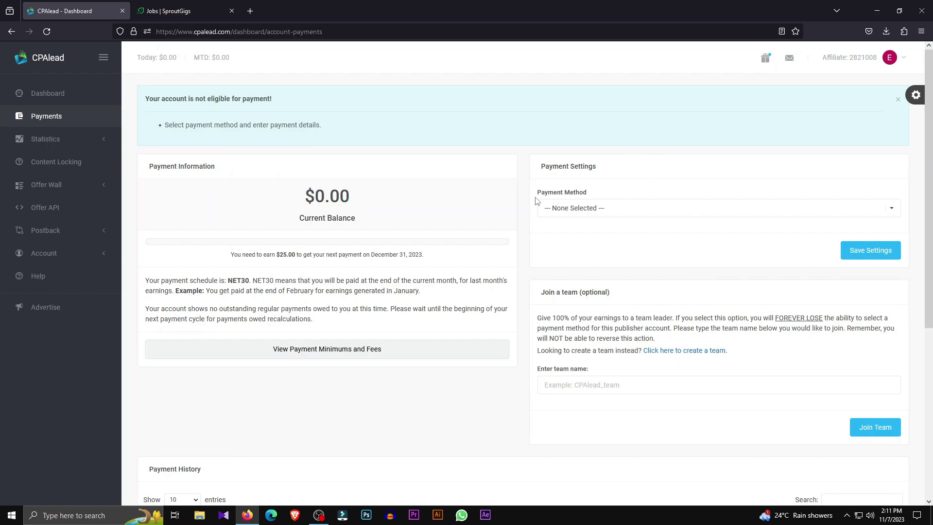
Step: Select Paypal as the payment method in the CPAlead payment settings
click(630, 212)
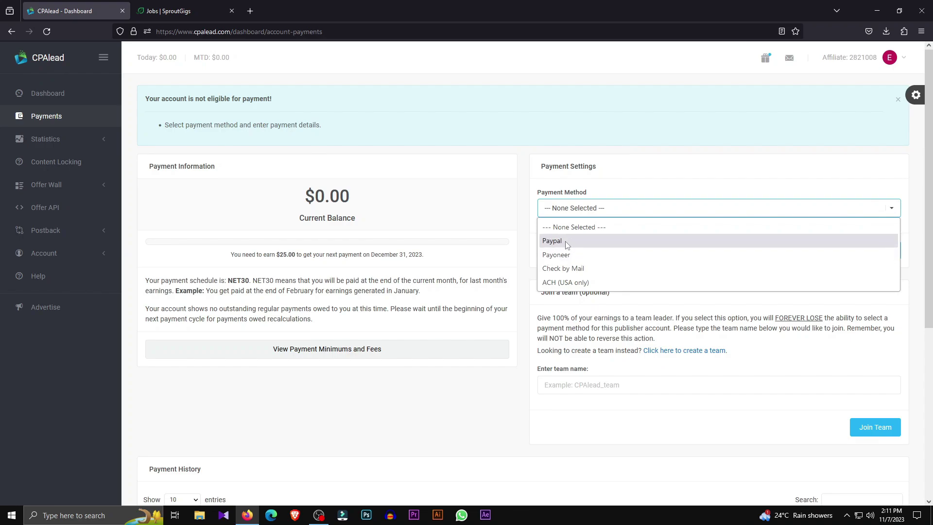
click(543, 242)
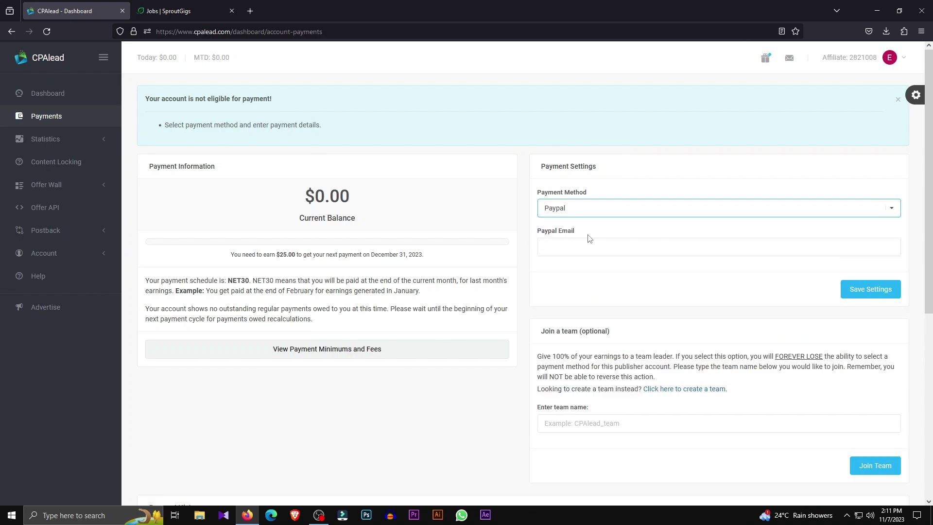